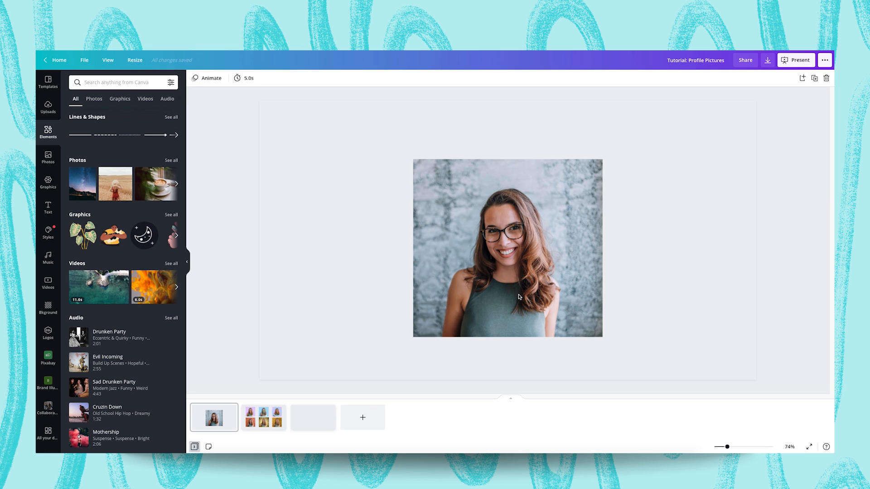
- Copy the portrait photo from the first page onto the empty third page
click(263, 422)
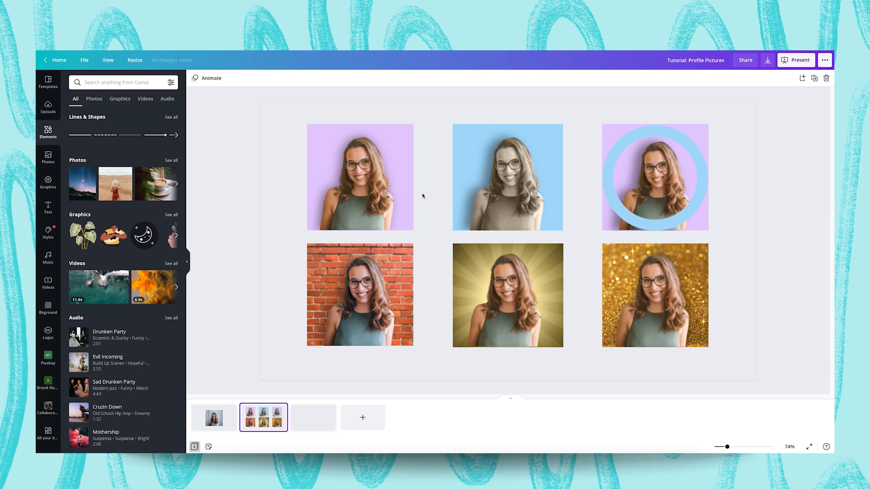
click(214, 417)
click(480, 257)
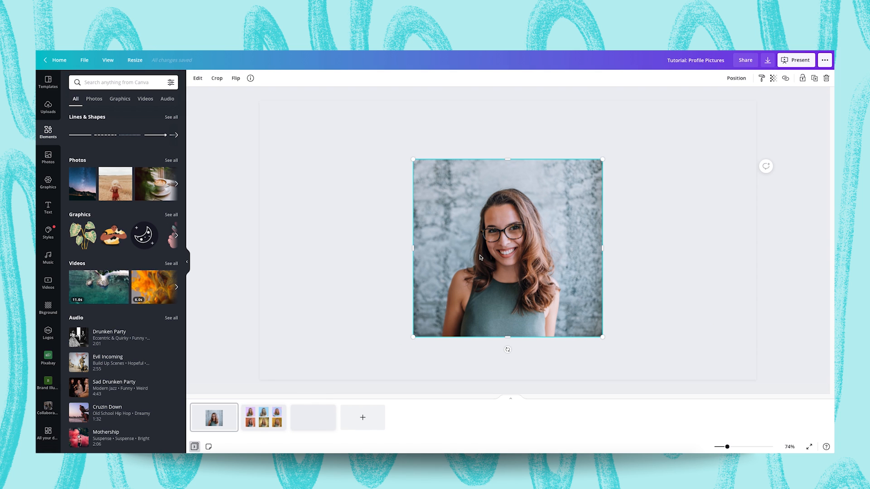
click(323, 410)
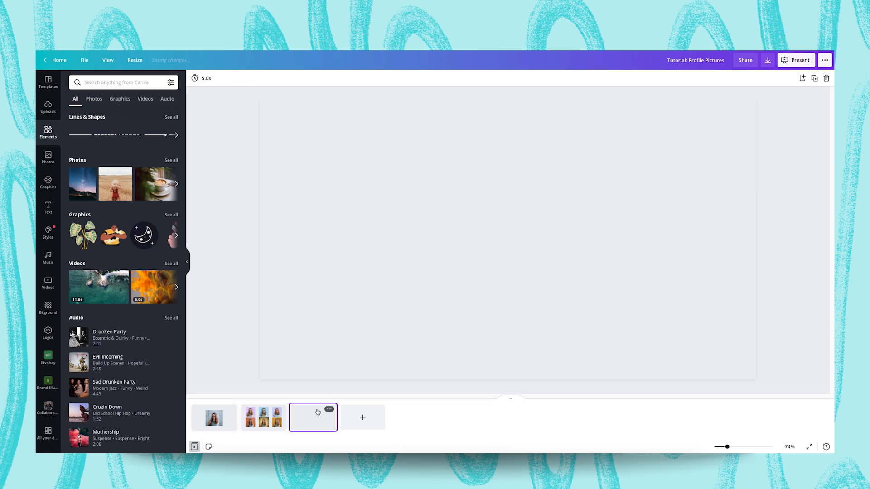
key(ctrl+v)
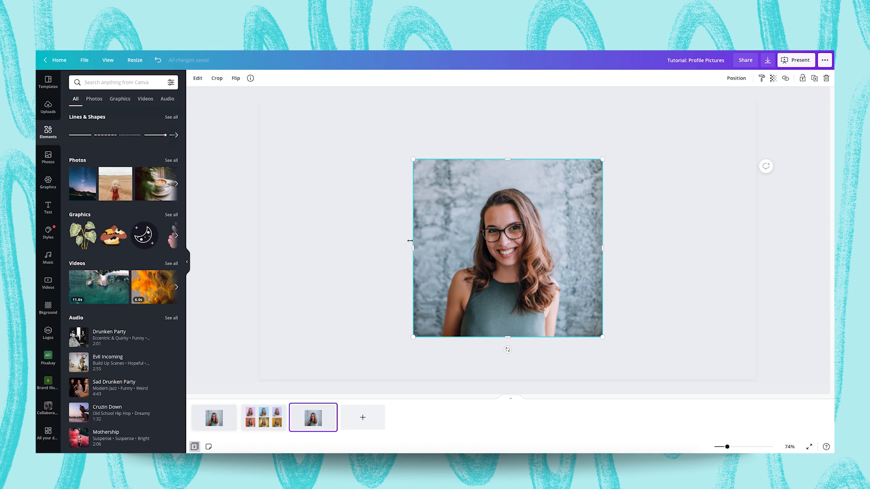
click(379, 239)
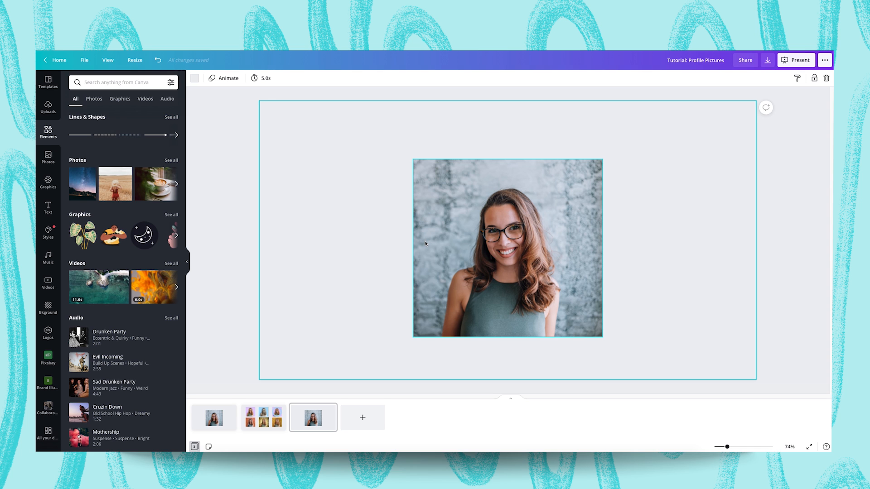
- Remove the background from the portrait on the third page with Background Remover
click(443, 265)
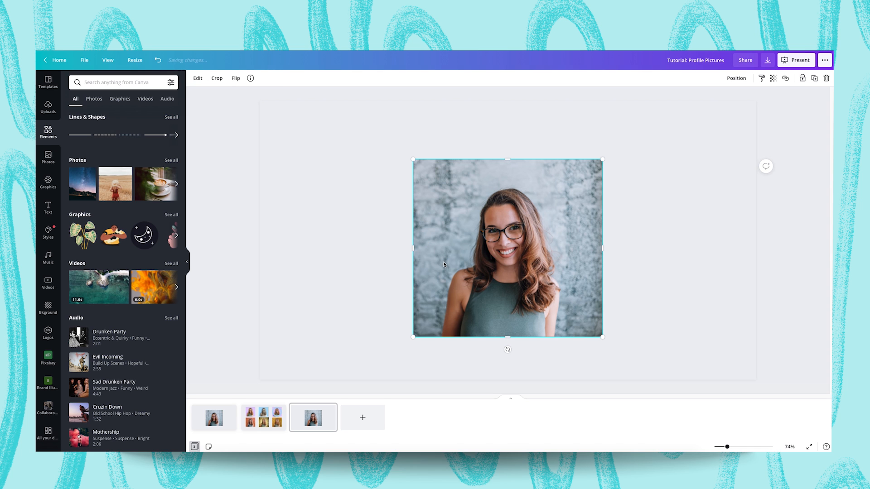
click(195, 80)
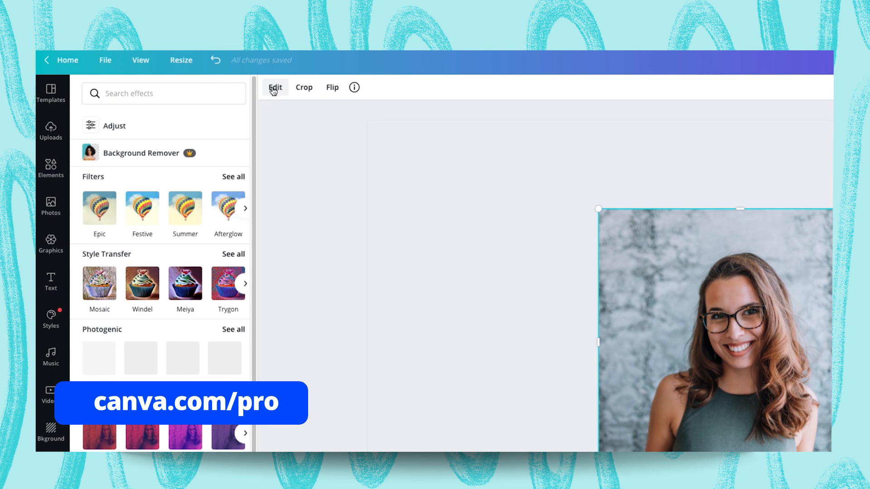
click(190, 155)
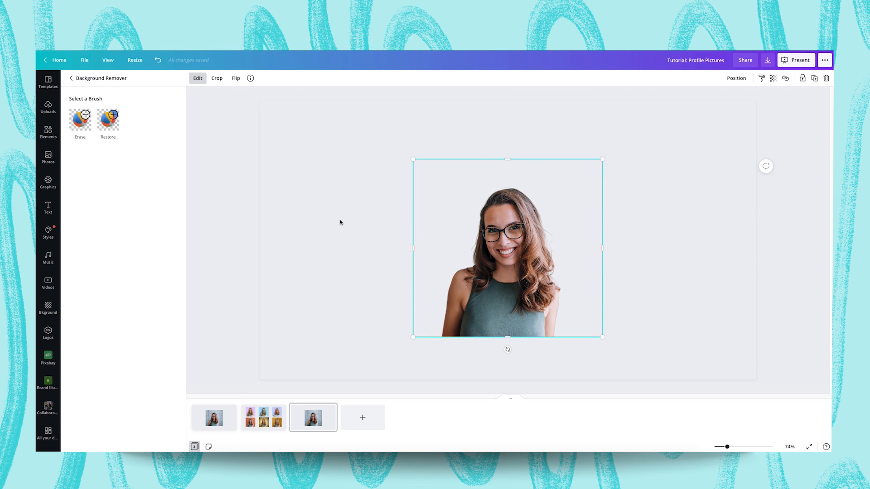
click(379, 262)
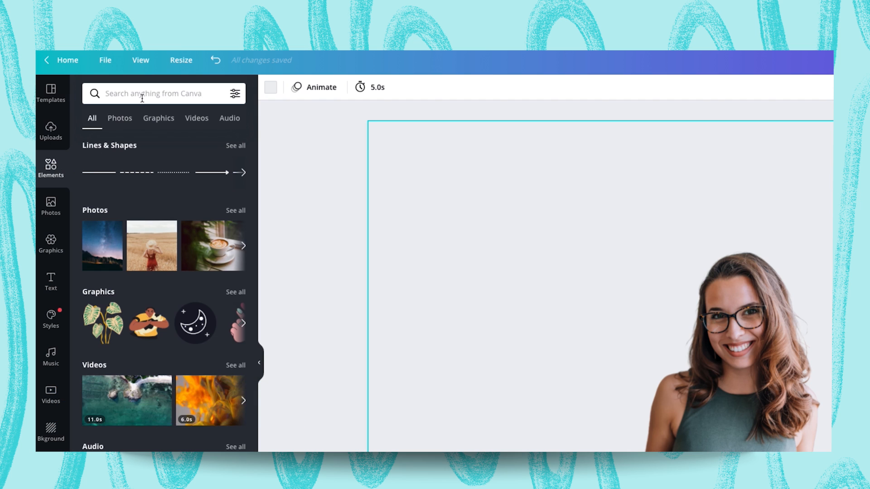
- Search the elements for "square" and place a solid square in the page's upper-left area, clear of the portrait
click(142, 98)
text(square)
key(Return)
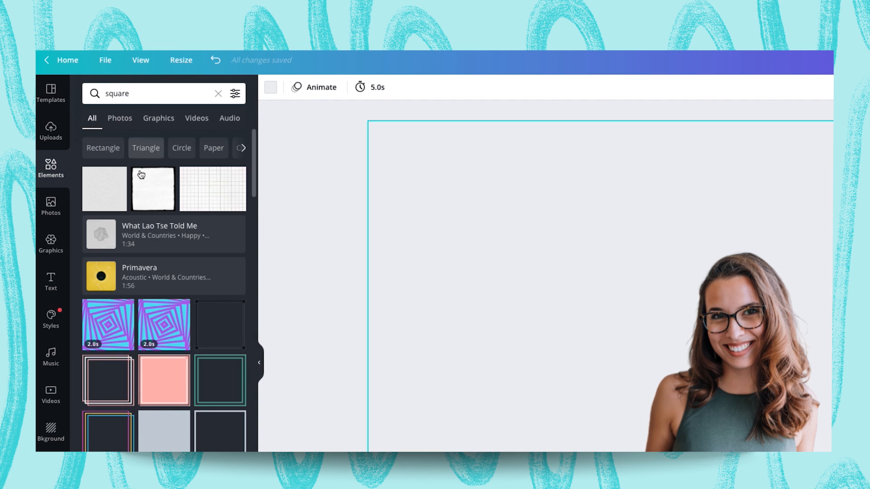
click(168, 430)
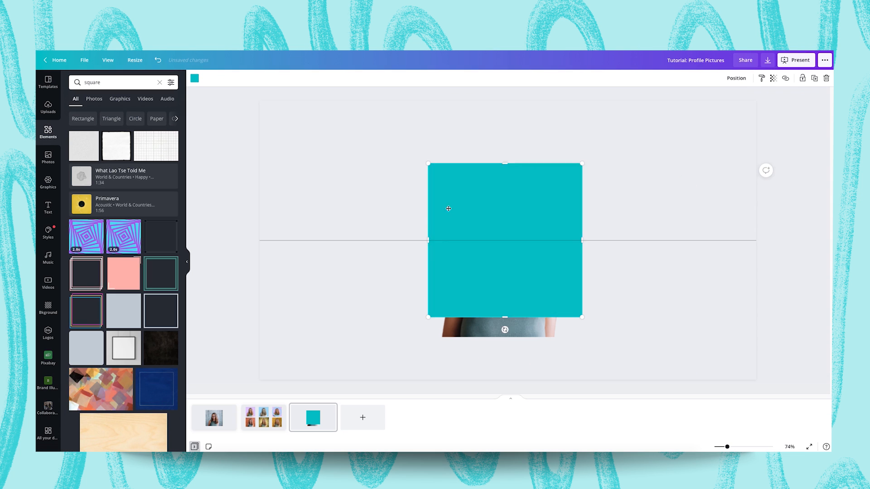
drag(698, 305, 540, 253)
drag(374, 189, 352, 179)
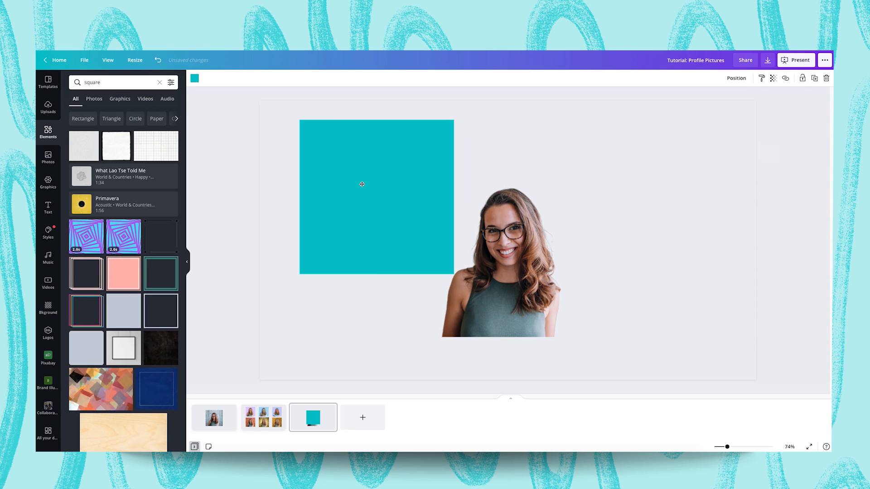
- Recolor the square with the light purple from the Expressive Palette
click(194, 79)
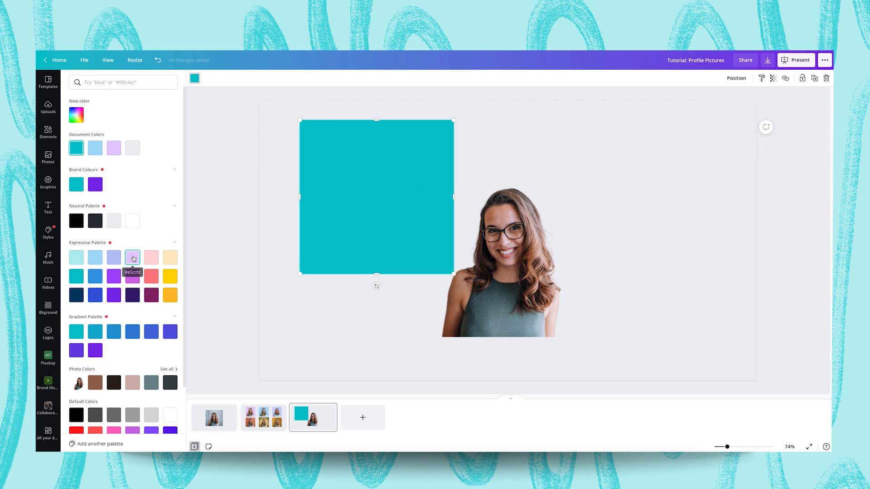
click(133, 259)
click(382, 334)
- Scale the portrait cutout down to about the square's width and position it over the square
click(490, 306)
drag(490, 306, 434, 326)
drag(348, 169, 385, 208)
drag(476, 304, 390, 234)
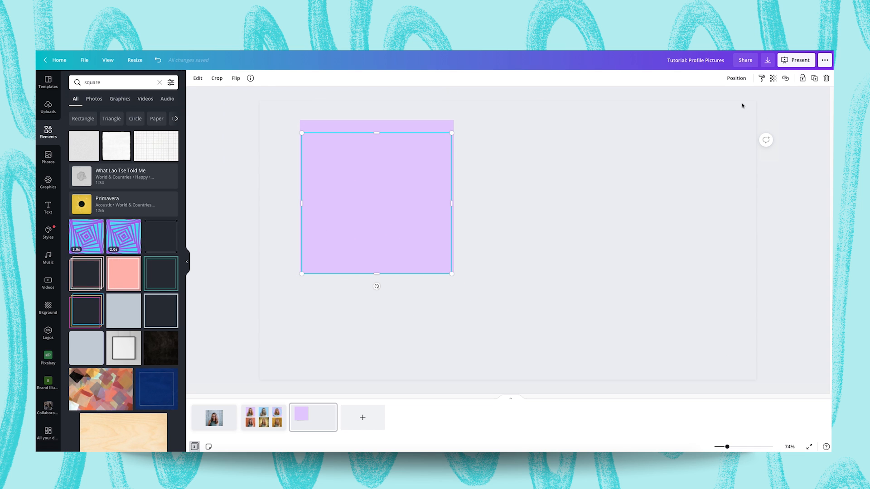
- Bring the portrait cutout forward in front of the purple square
click(736, 78)
click(685, 100)
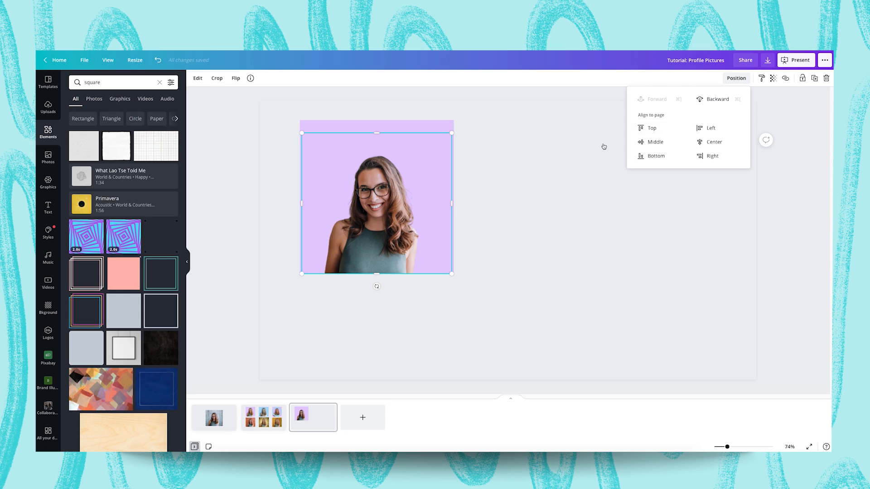
click(503, 192)
click(501, 190)
- Shrink the purple square slightly and shift the portrait so its edges line up with the square
click(433, 124)
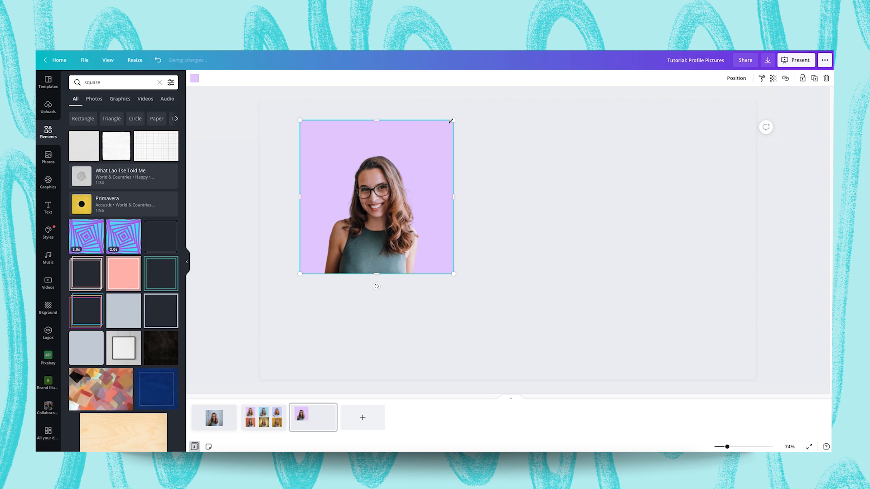
drag(452, 121, 447, 124)
drag(383, 187, 382, 195)
click(483, 210)
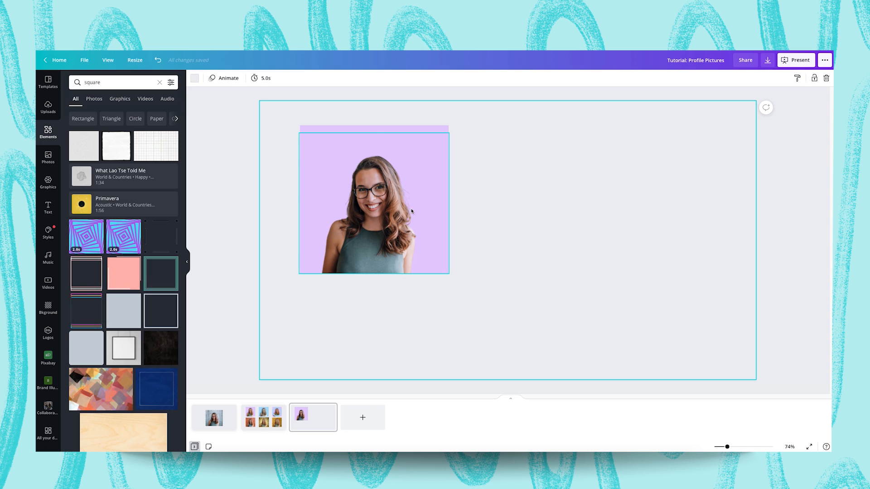
- Duplicate the portrait cutout and place the copy slightly left of and one layer behind the original
click(390, 218)
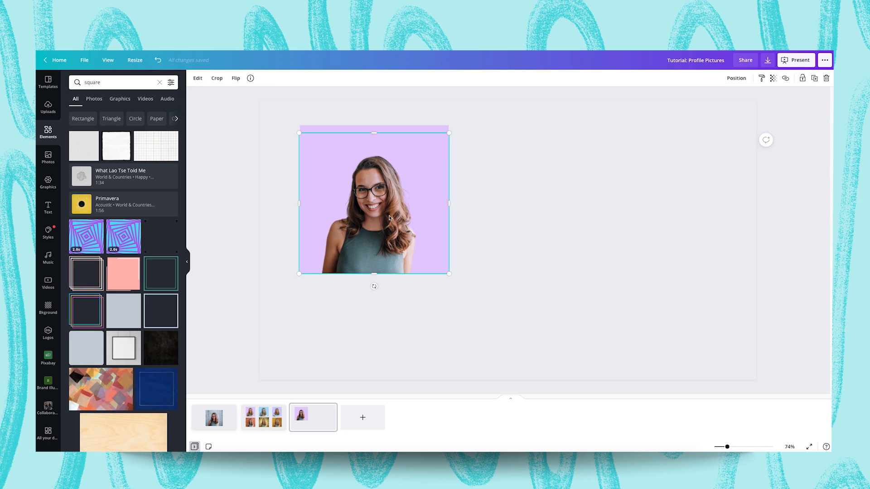
key(ctrl+d)
drag(388, 223, 378, 218)
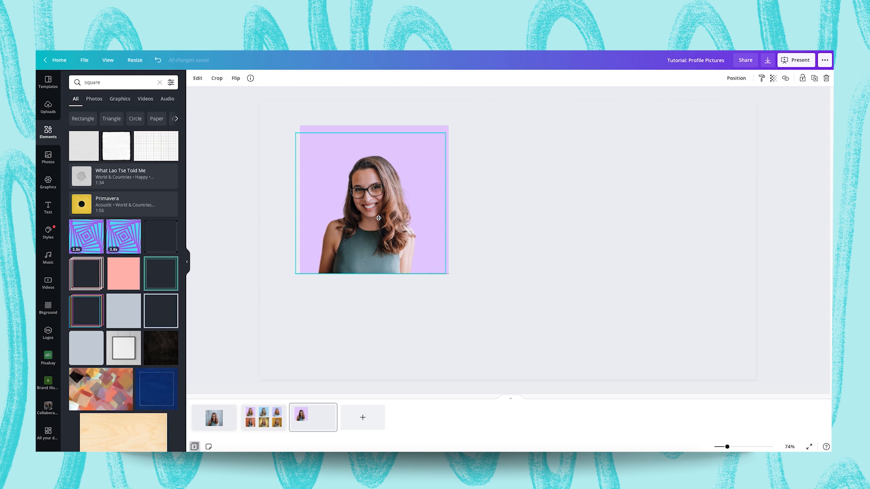
drag(378, 218, 378, 218)
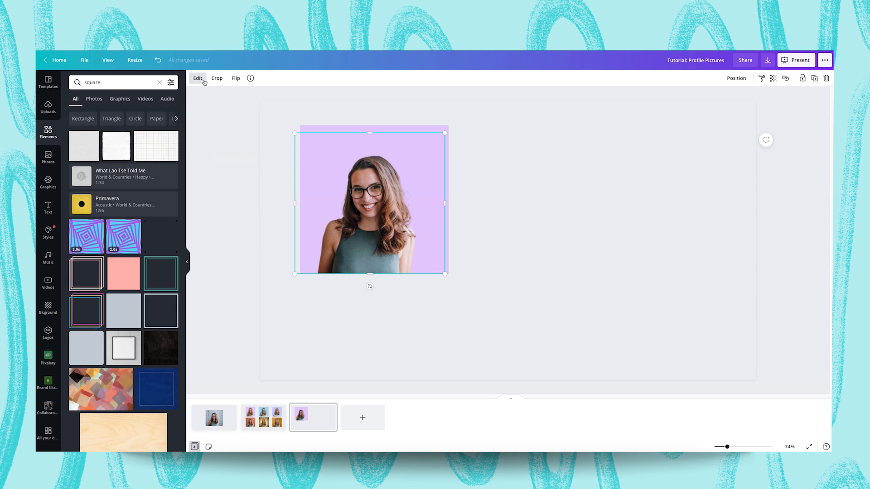
click(736, 78)
click(721, 99)
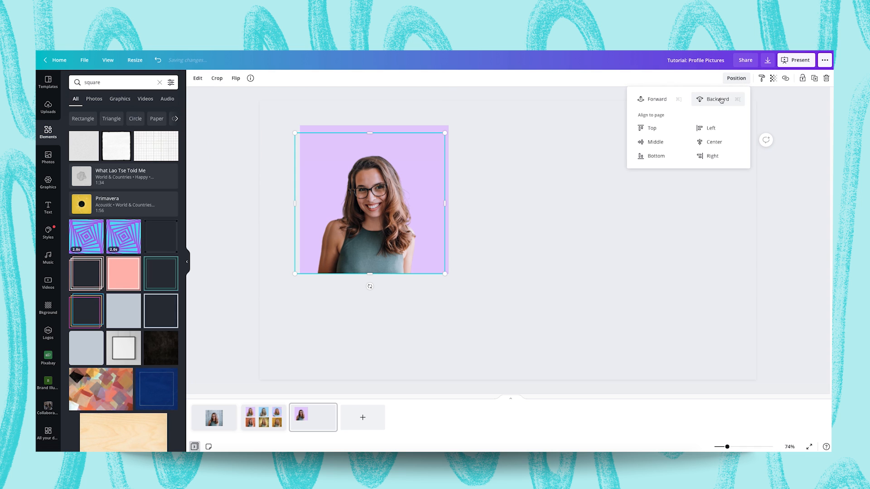
- Turn the rear portrait copy into a soft shadow with Brightness -100, Contrast 100, Saturation -100 and Blur 37
click(202, 80)
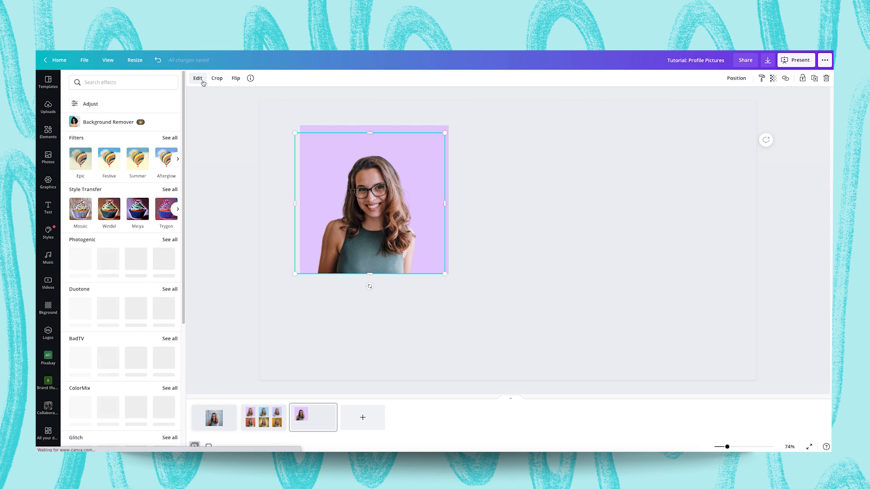
click(138, 106)
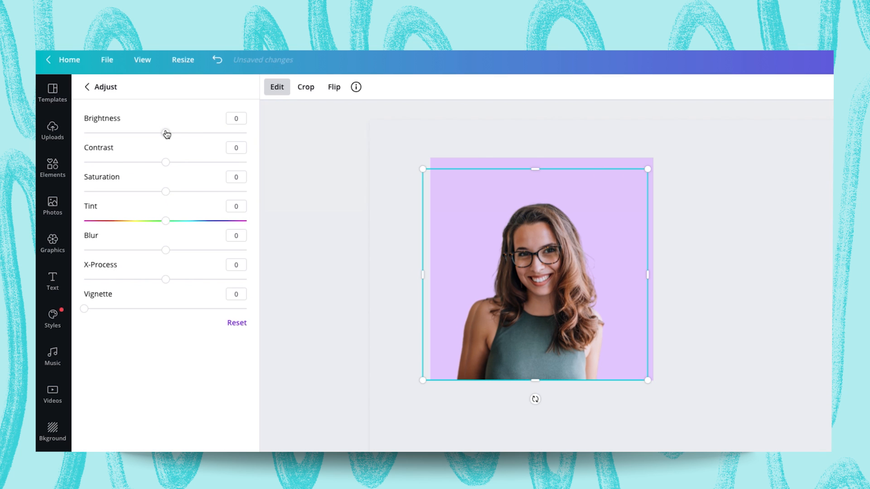
drag(165, 132, 84, 132)
drag(166, 162, 247, 163)
drag(165, 194, 84, 191)
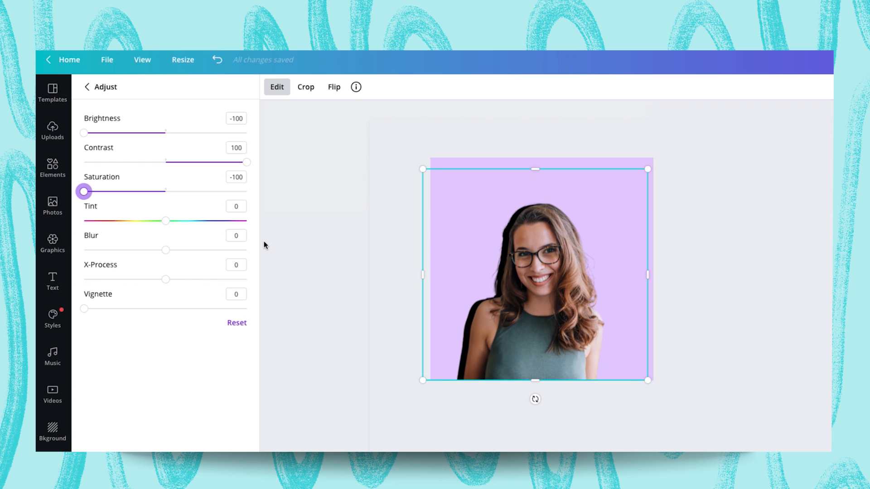
drag(163, 251, 196, 252)
- Set the shadow copy's transparency to 31
click(774, 79)
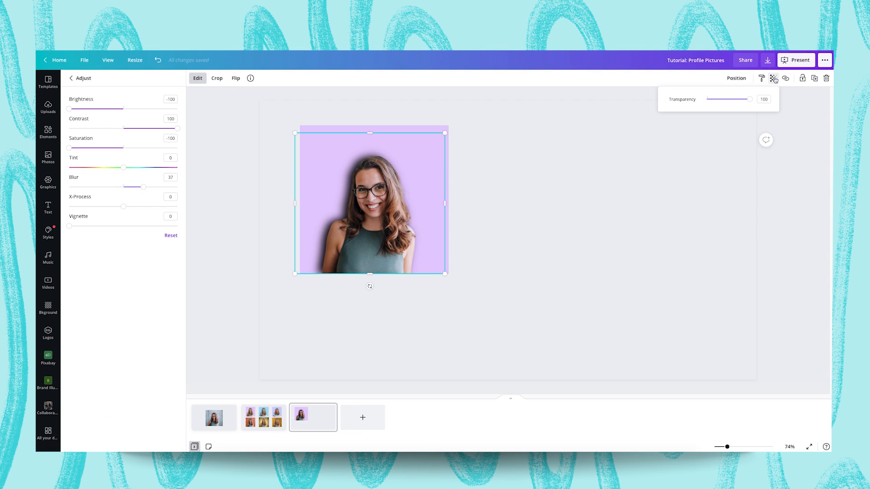
drag(750, 100, 721, 102)
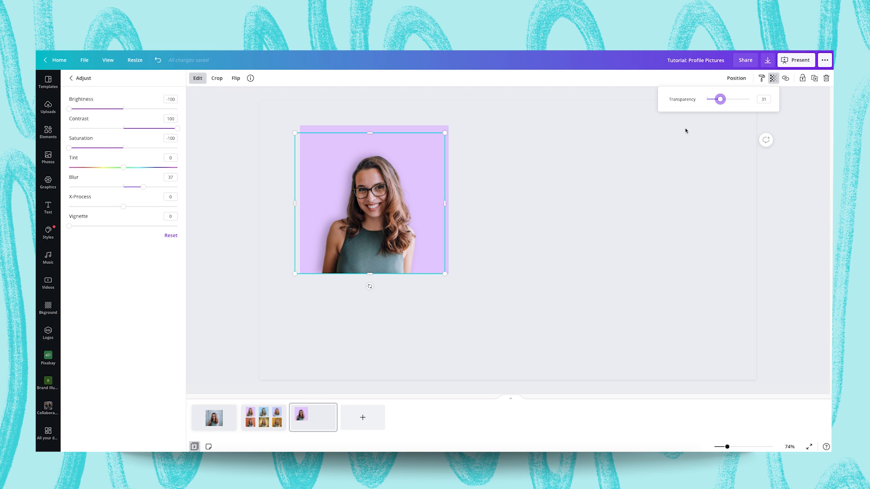
click(604, 185)
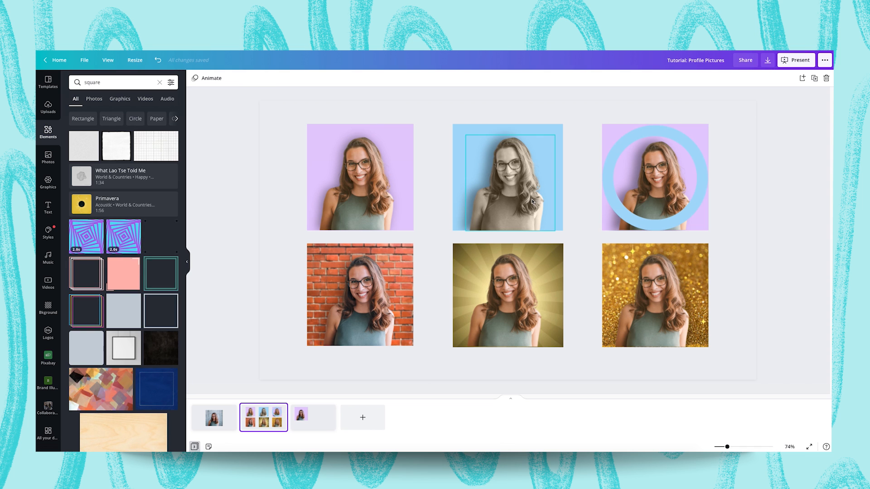
- Scale down the whole profile picture composition on the third page and place a duplicate to its right
click(327, 410)
drag(431, 257, 324, 155)
key(ctrl+d)
drag(347, 183, 489, 178)
click(492, 287)
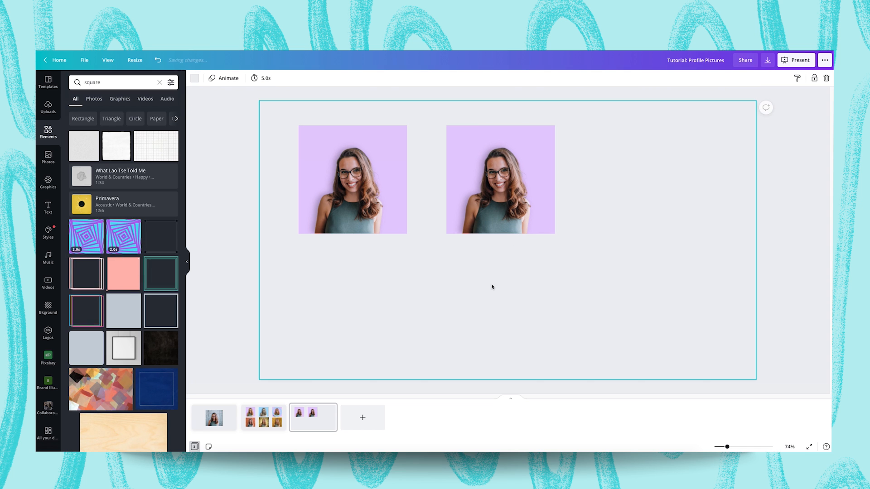
- Make the duplicate's front portrait grayscale with Saturation -100, Brightness 17 and Contrast 9
click(273, 414)
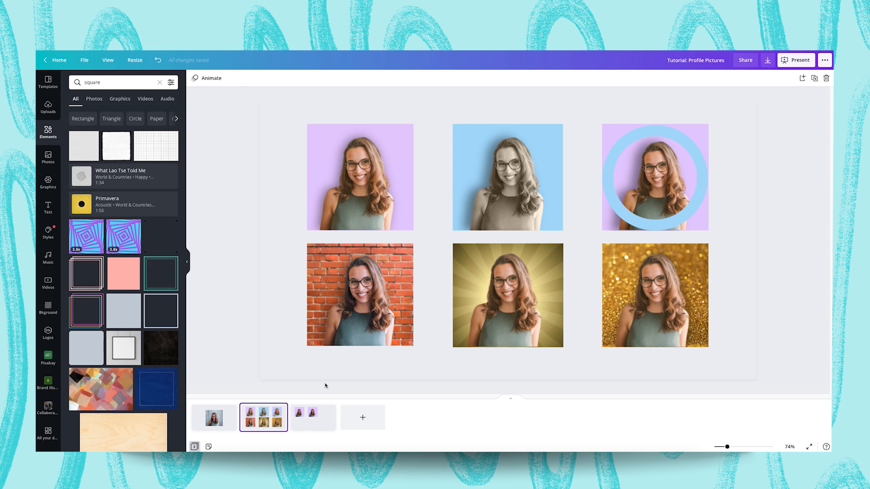
click(324, 410)
click(493, 206)
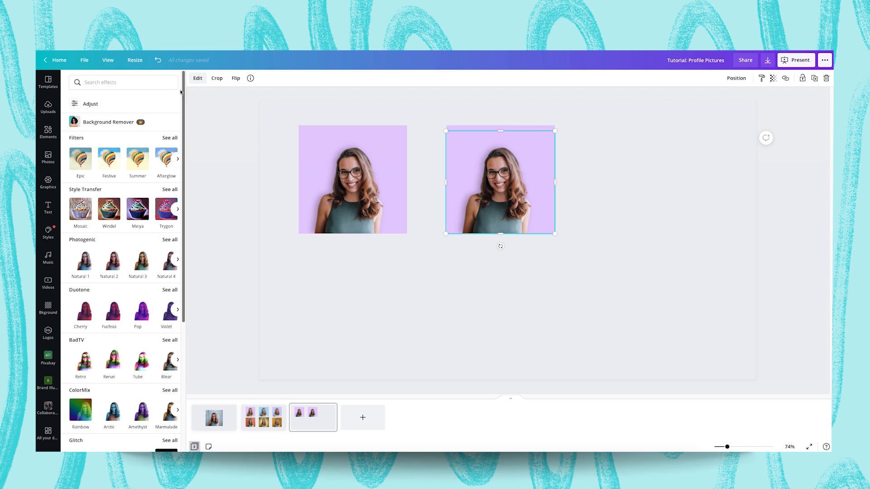
click(130, 106)
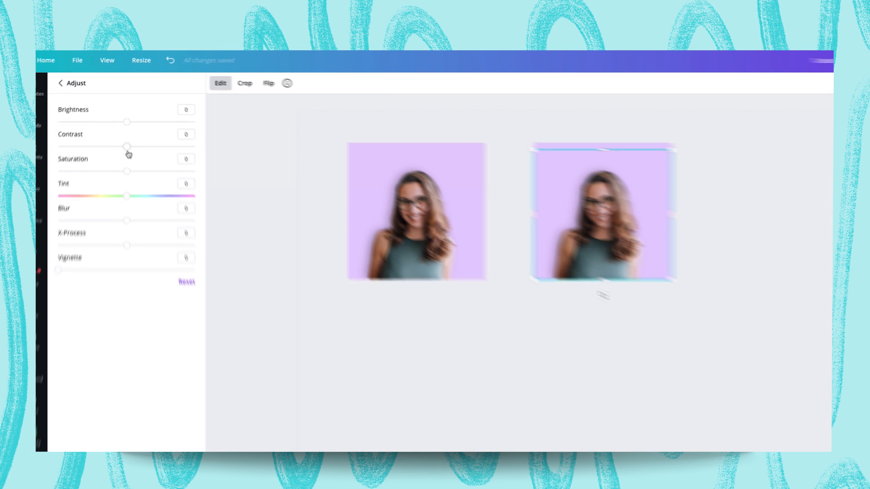
drag(123, 147, 62, 148)
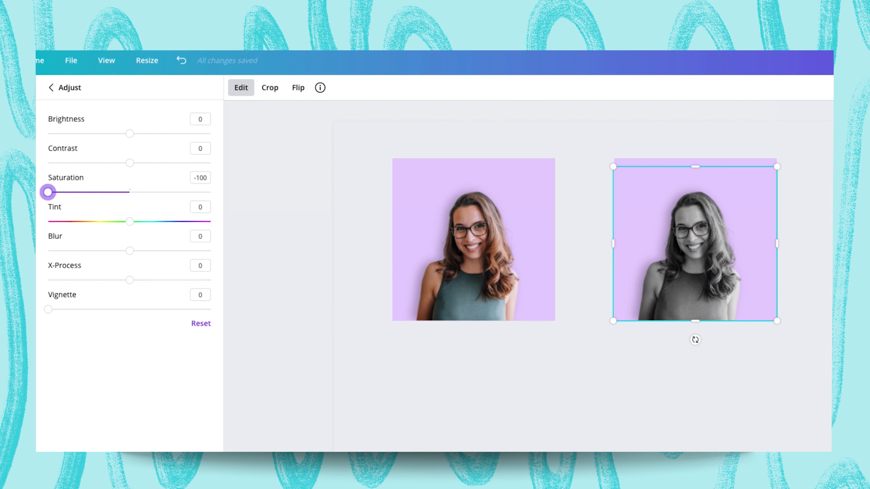
drag(129, 137, 138, 166)
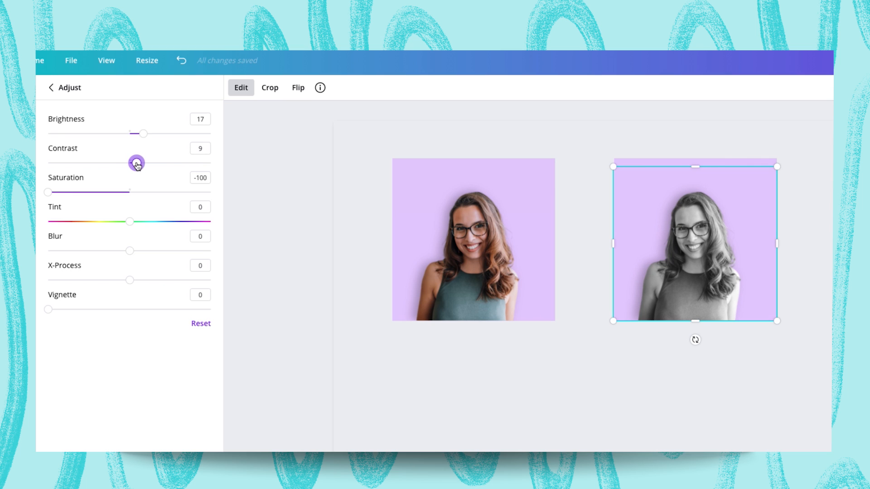
click(615, 342)
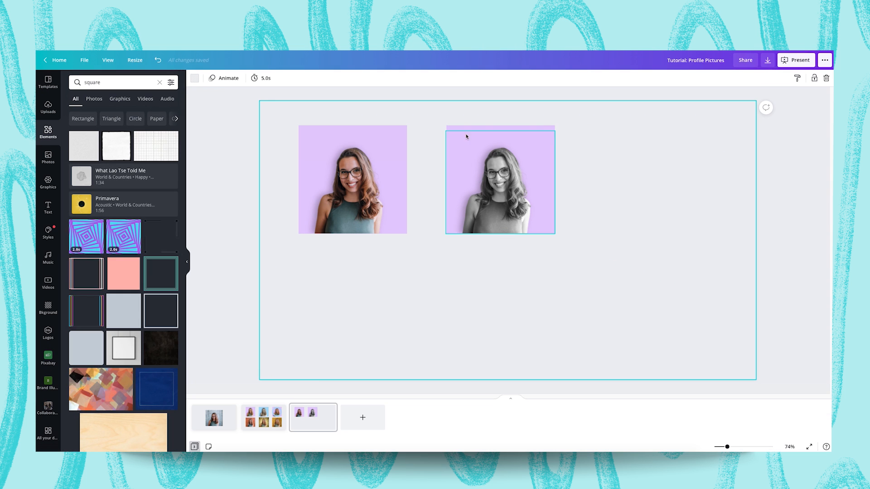
- Recolor the purple background square behind the grayscale portrait to light blue from the Expressive Palette
click(466, 127)
click(194, 78)
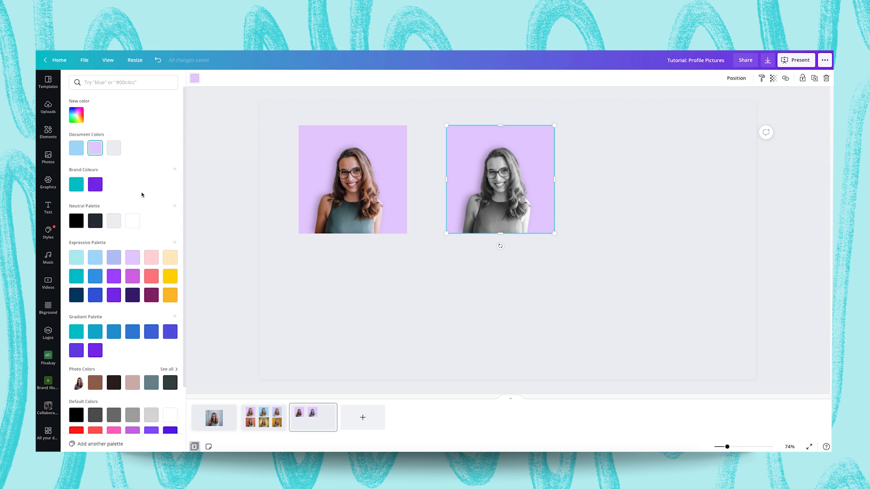
click(78, 259)
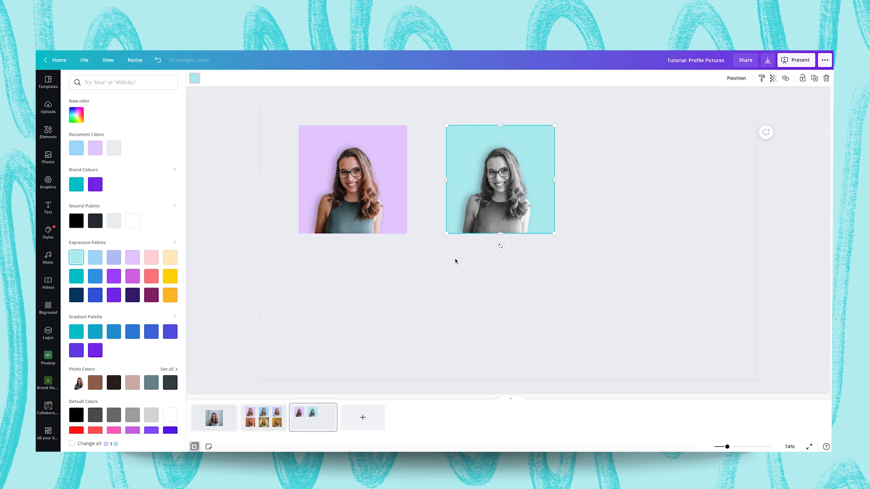
click(95, 260)
click(505, 256)
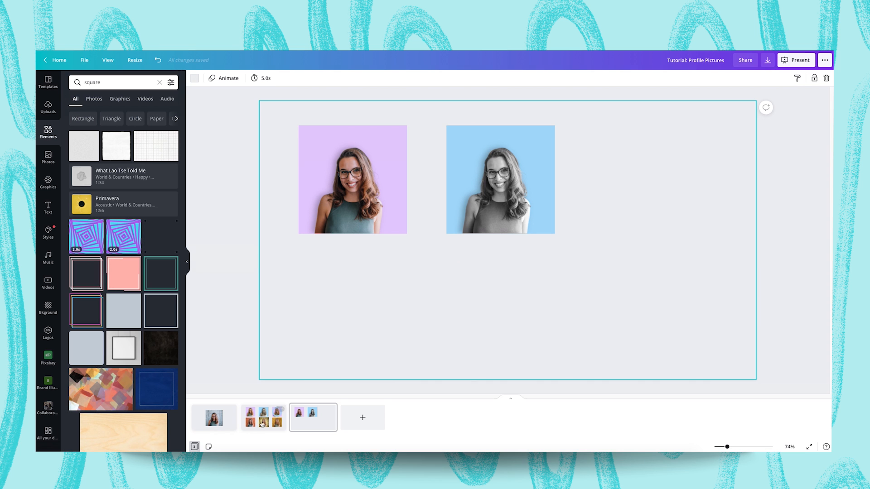
- Compare the third page's profile pictures with the finished examples on the second page
click(262, 424)
click(308, 425)
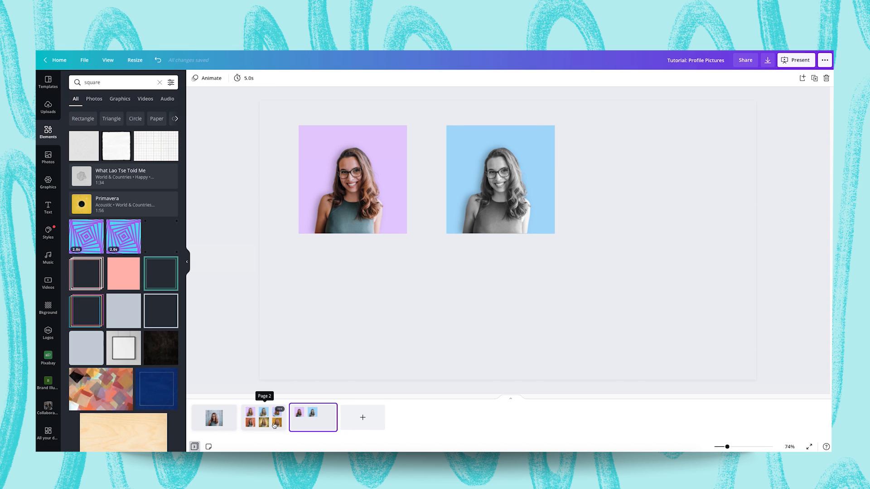
click(274, 425)
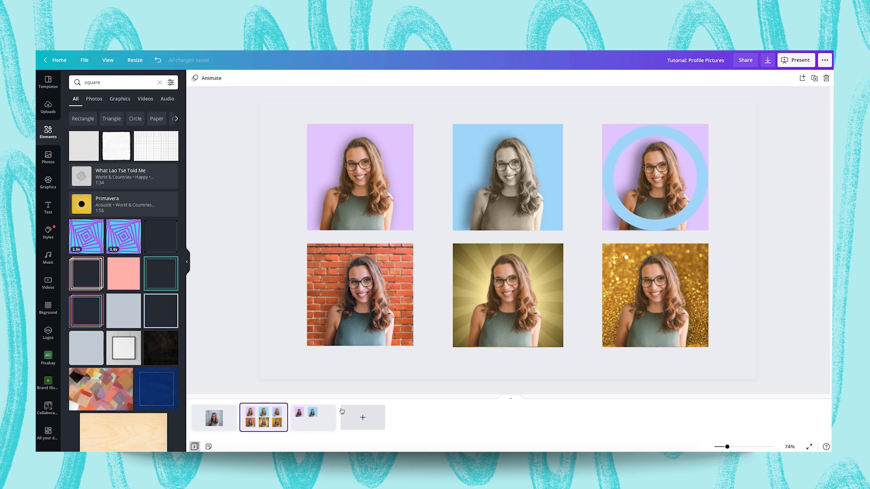
click(312, 422)
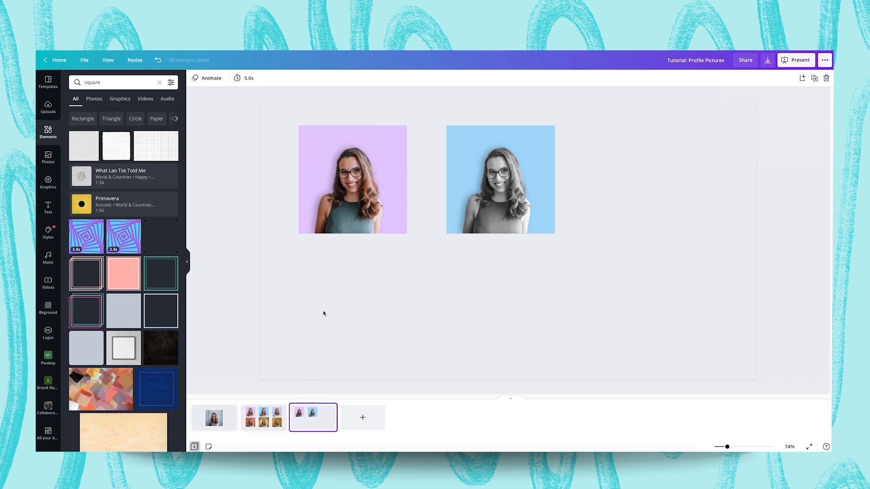
click(256, 424)
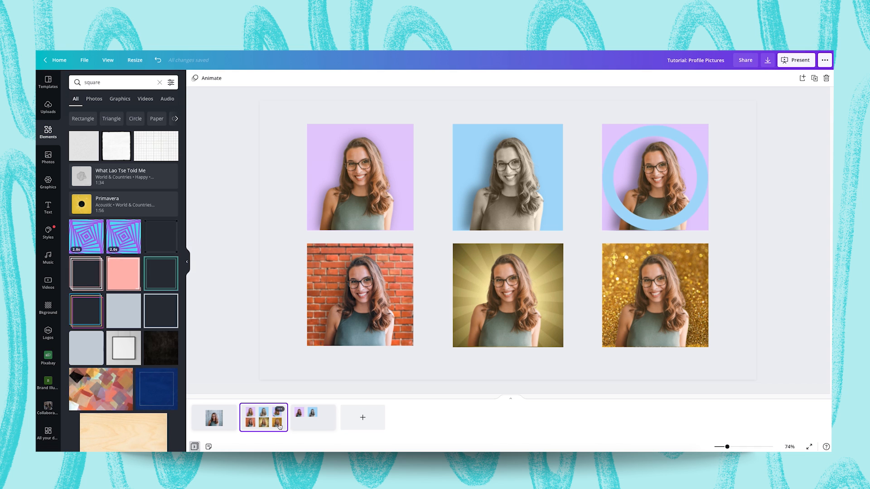
- Duplicate the purple color portrait composition on the third page and place the copy beside the blue one
click(306, 424)
drag(406, 238, 323, 143)
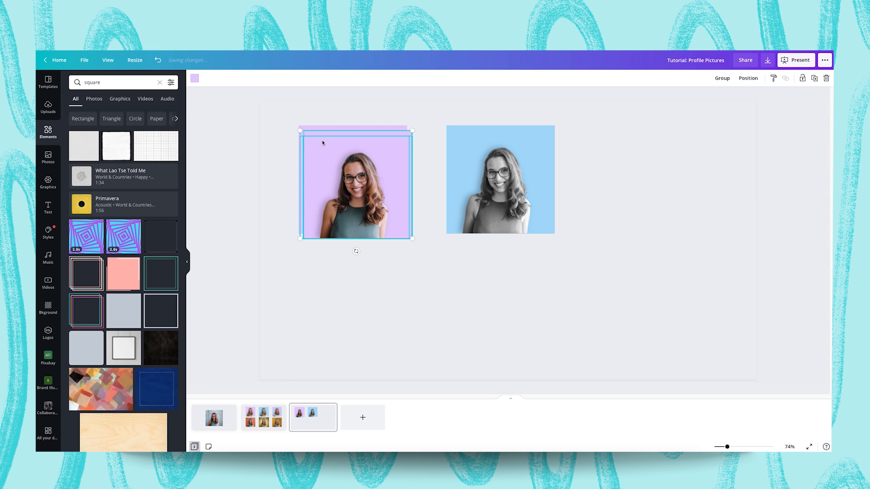
drag(346, 176, 637, 170)
click(647, 278)
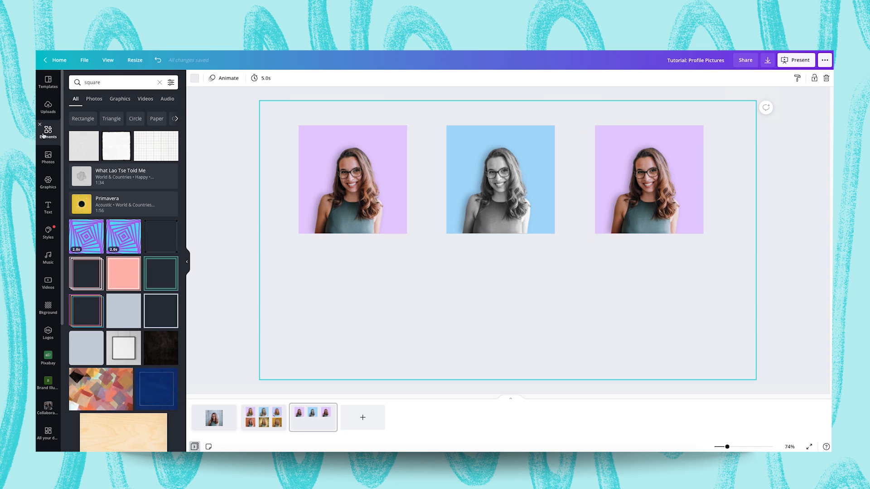
- Search the elements for "ring", add the plain circular ring and place it over the third profile picture
click(108, 77)
key(ctrl+a)
text(ring)
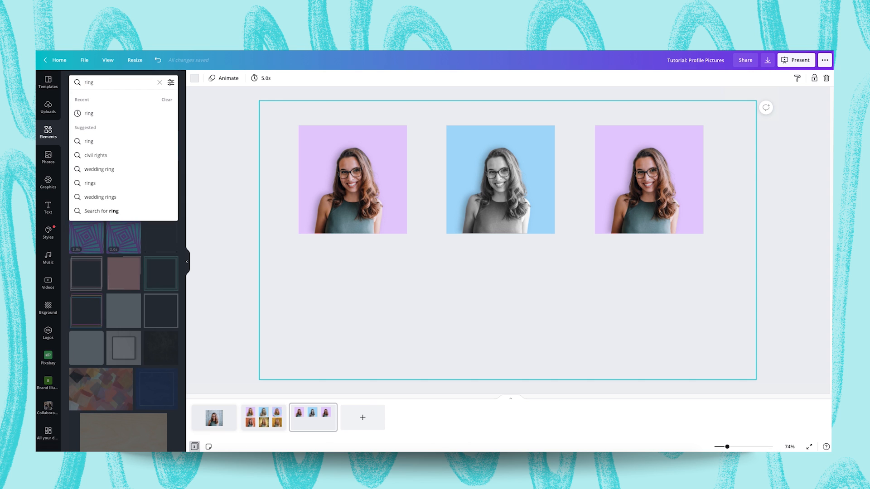
key(Return)
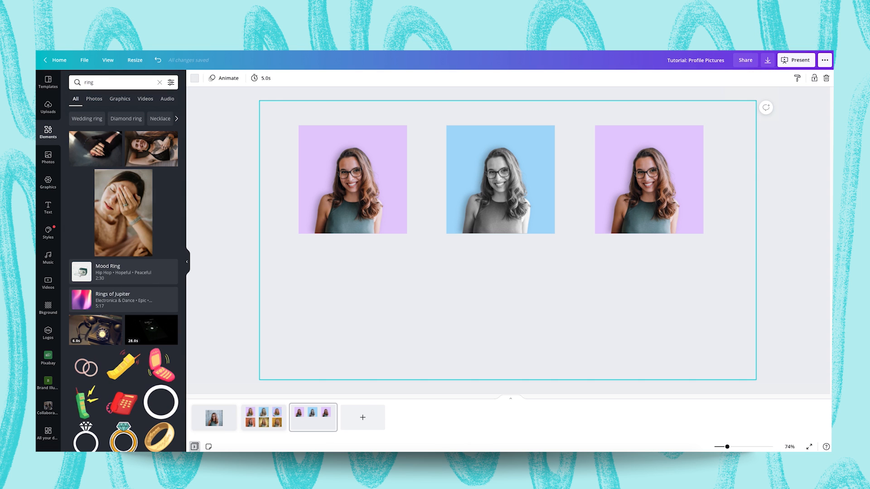
click(161, 402)
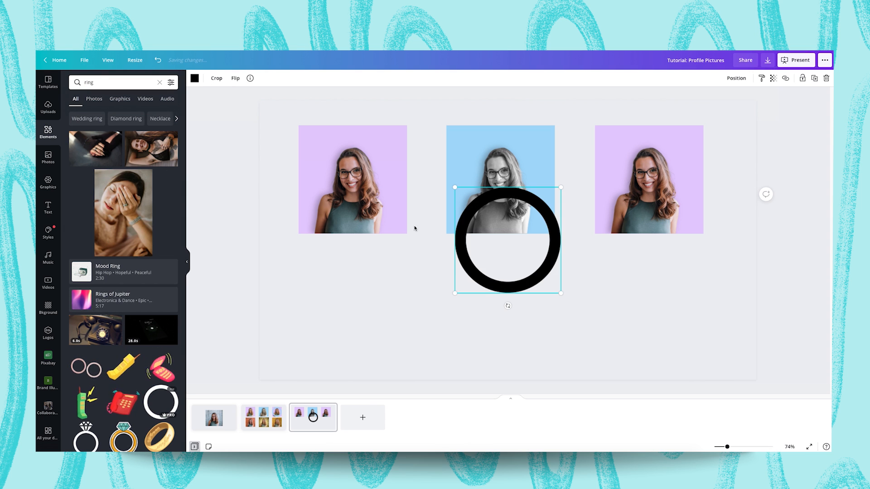
drag(498, 273, 636, 219)
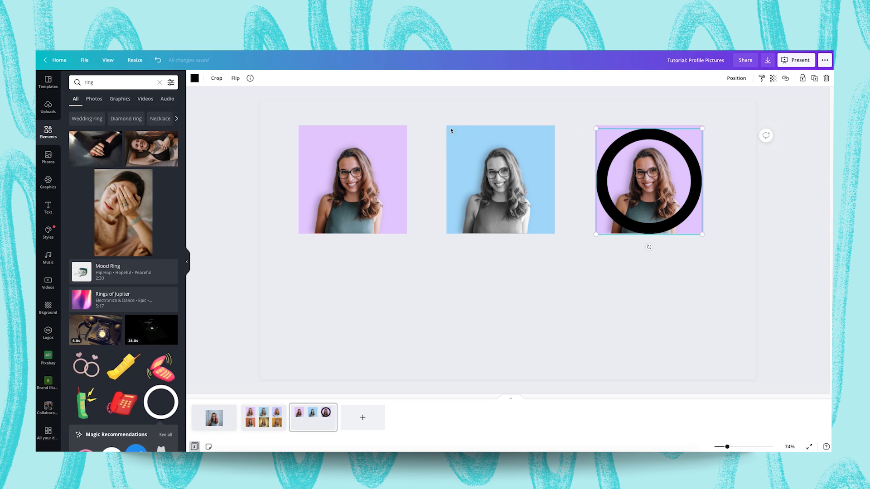
- Recolor the ring around the third portrait, trying yellow and aqua before settling on light blue
click(195, 78)
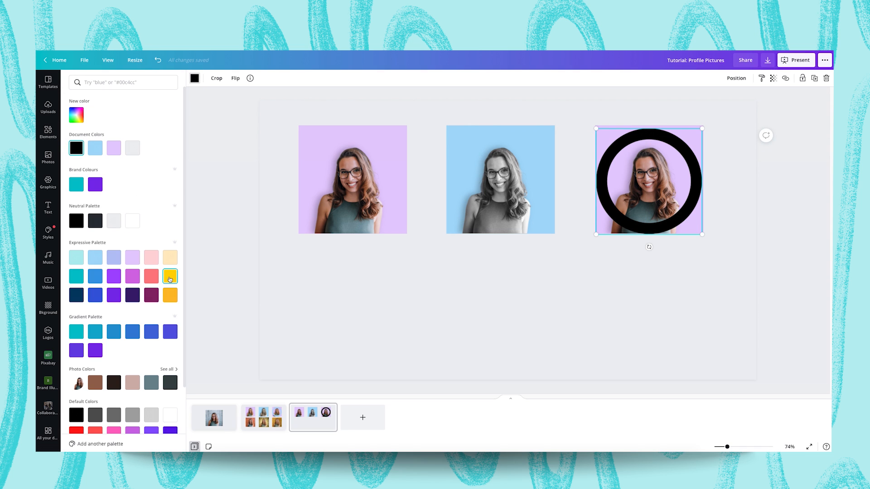
click(170, 278)
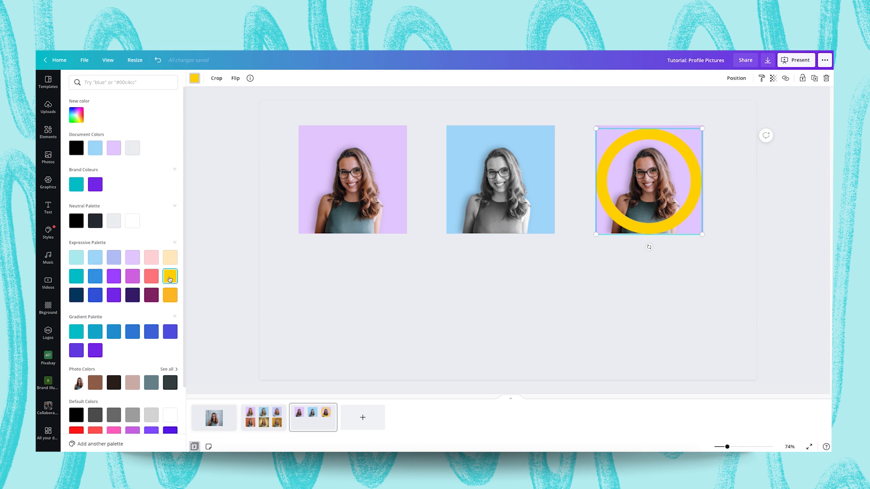
click(78, 262)
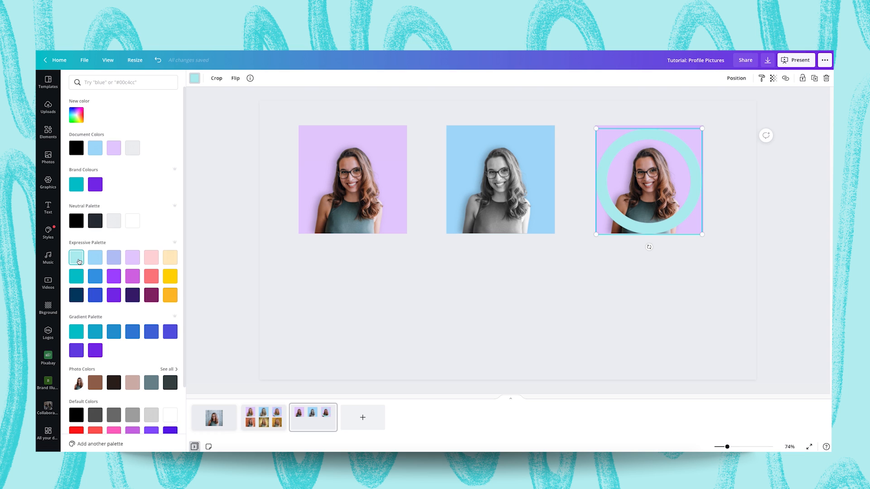
click(96, 258)
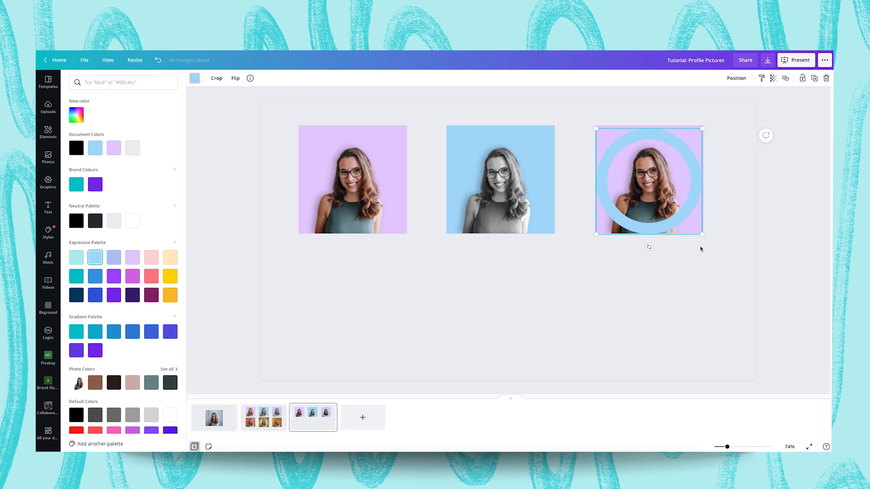
click(281, 289)
- Examine the lower row of photo-background examples on the second page
drag(292, 247, 724, 146)
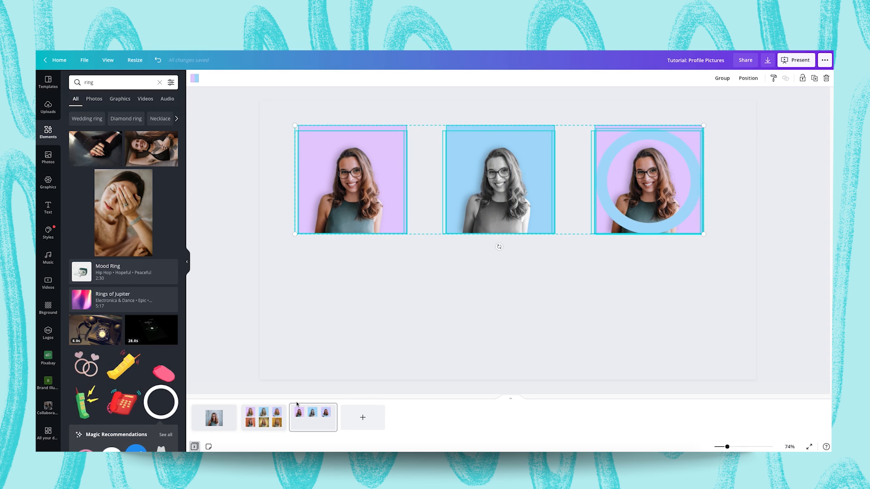
click(262, 421)
drag(280, 264, 727, 340)
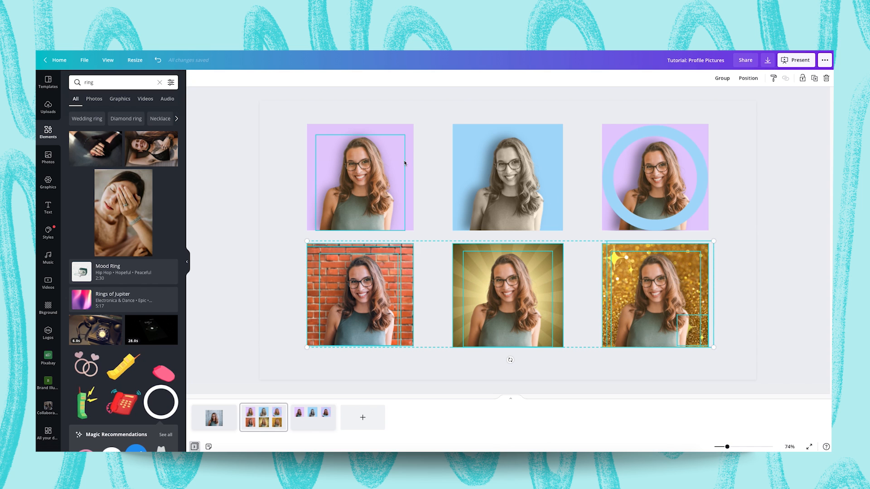
click(310, 361)
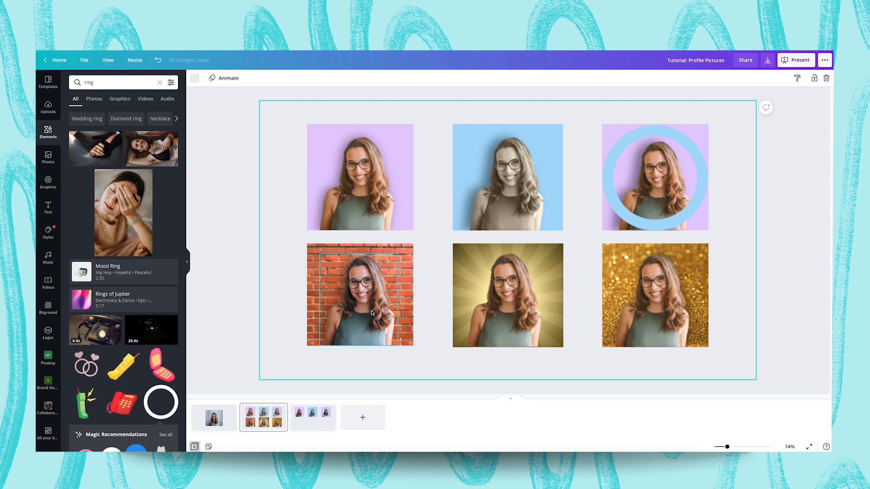
- Duplicate the first composition on the third page, place the copy directly below it and delete the copy's purple square
click(319, 411)
click(352, 222)
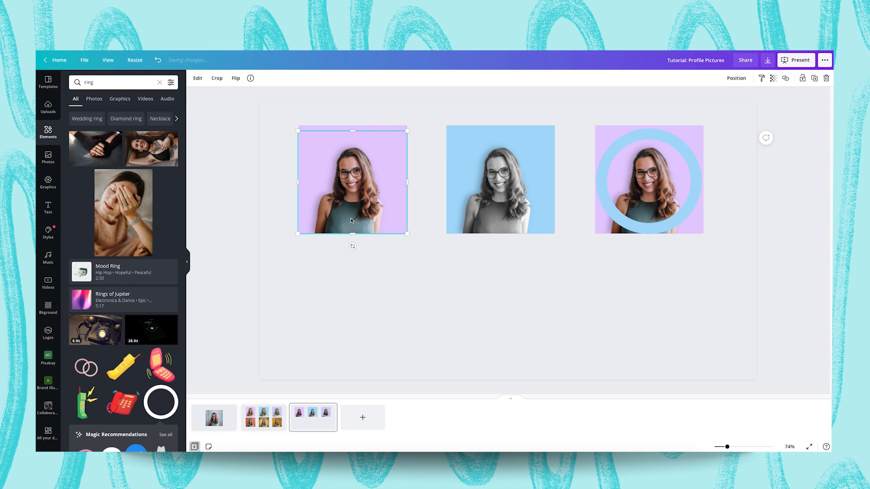
click(401, 257)
drag(408, 257, 312, 148)
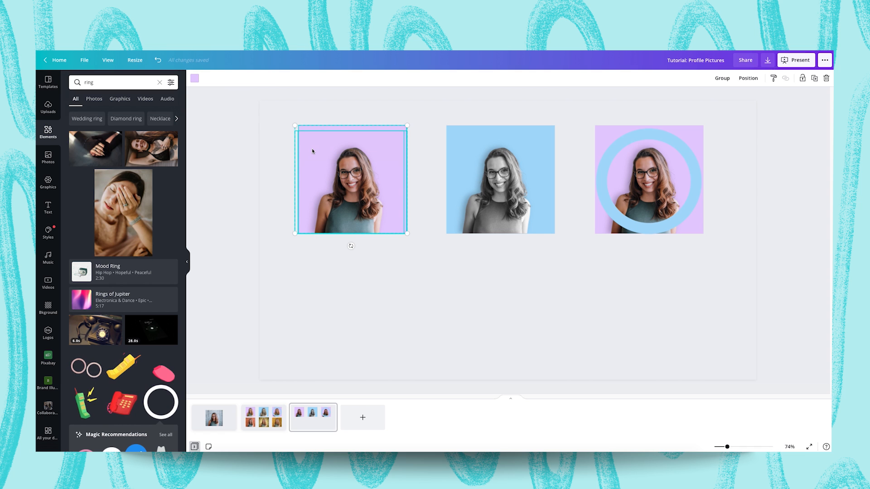
key(ctrl+d)
drag(332, 177, 328, 298)
click(429, 314)
click(386, 259)
key(Delete)
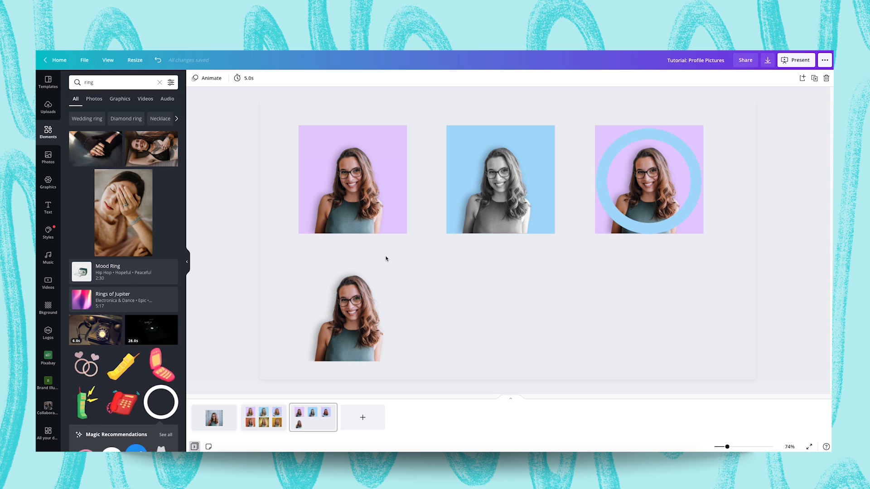
- Search the photos for "brick wall" and add the red brick wall photo to the third page
click(48, 158)
text(brick wall)
key(Return)
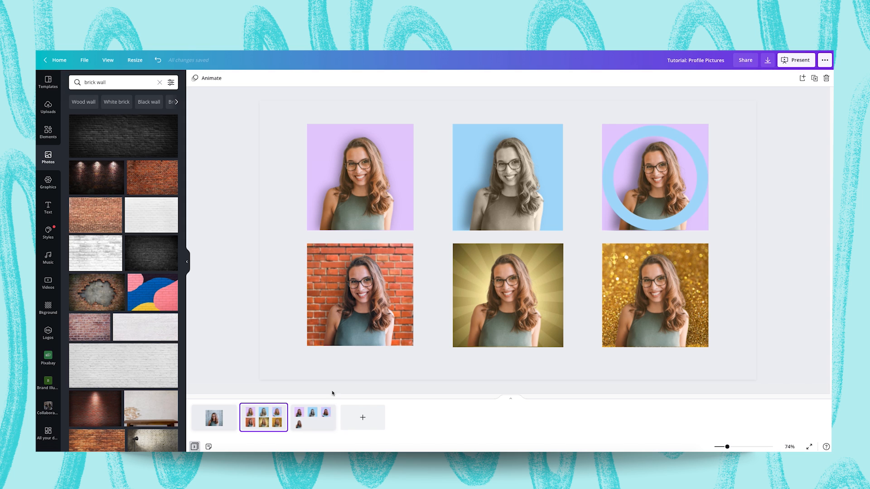
click(316, 422)
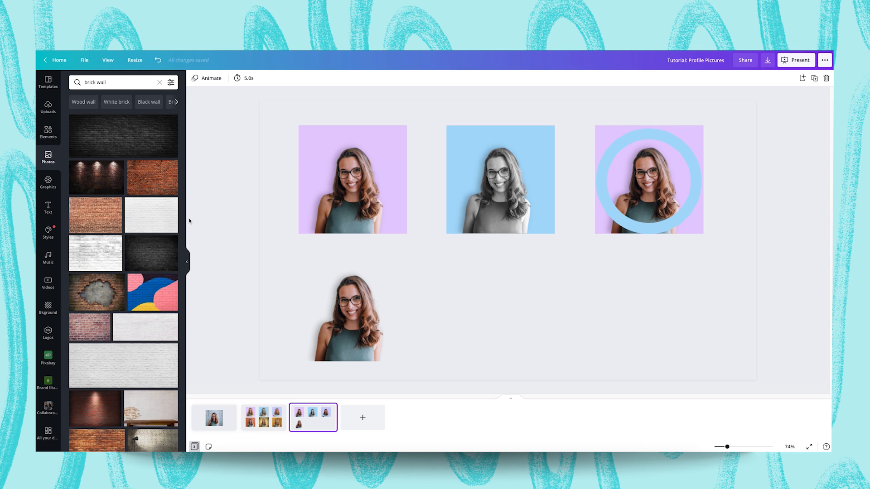
scroll(133, 354, down, 5)
scroll(133, 354, up, 5)
click(158, 179)
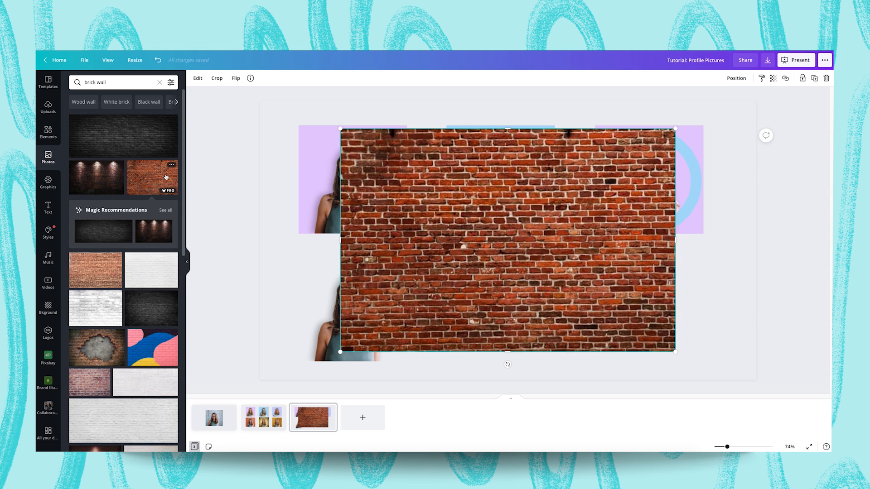
- Scale and crop the brick wall photo to a square around the lower portrait and send it backward behind the portrait
drag(413, 272, 369, 281)
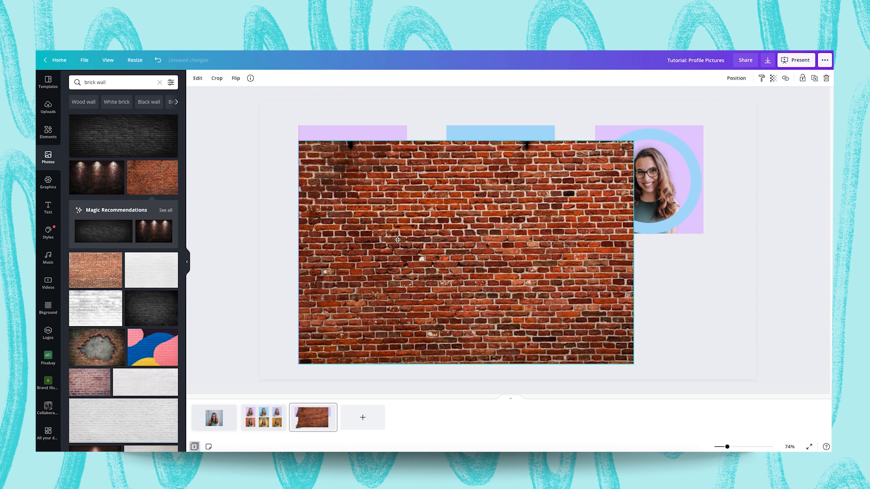
drag(633, 137, 515, 219)
drag(515, 292, 407, 300)
drag(353, 218, 351, 256)
click(737, 78)
click(717, 99)
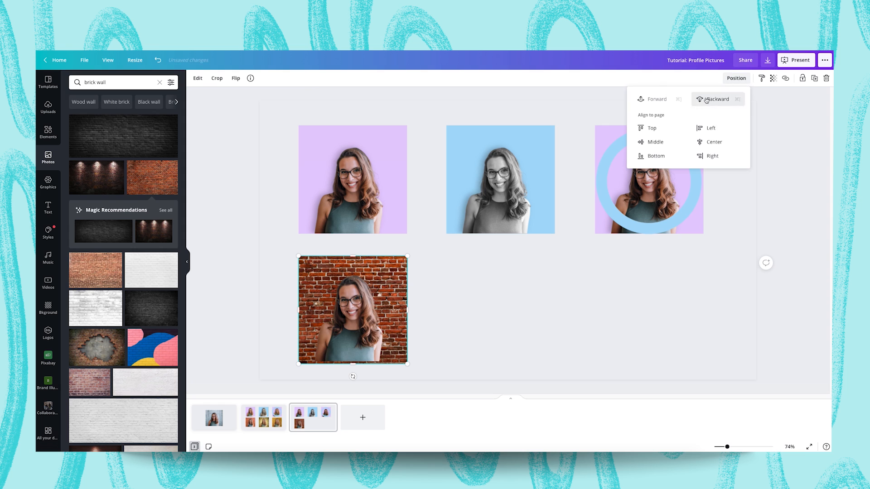
click(502, 312)
- Nudge the lower portrait down to align with the bottom edge of the brick wall square
click(353, 333)
key(Down)
key(Down)
key(Down)
key(Down)
key(Down)
key(Down)
key(Down)
key(Down)
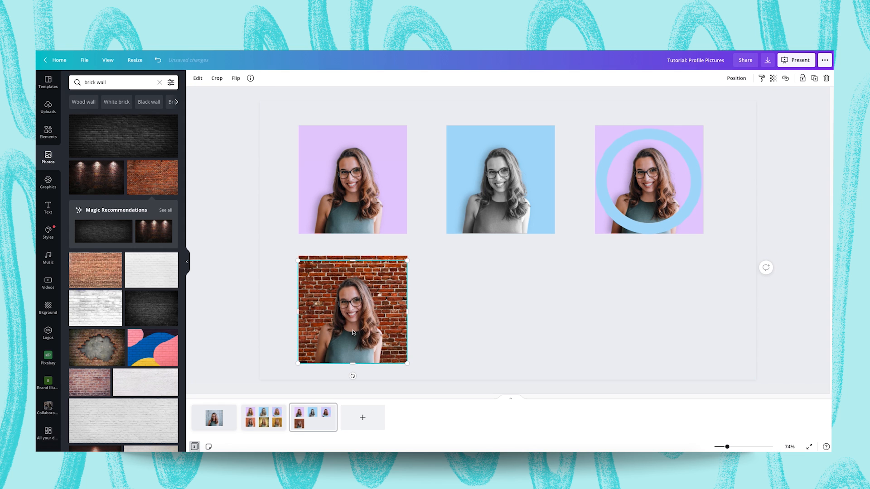
click(481, 357)
- Send the brick wall photo backward to the very back of the page
click(378, 256)
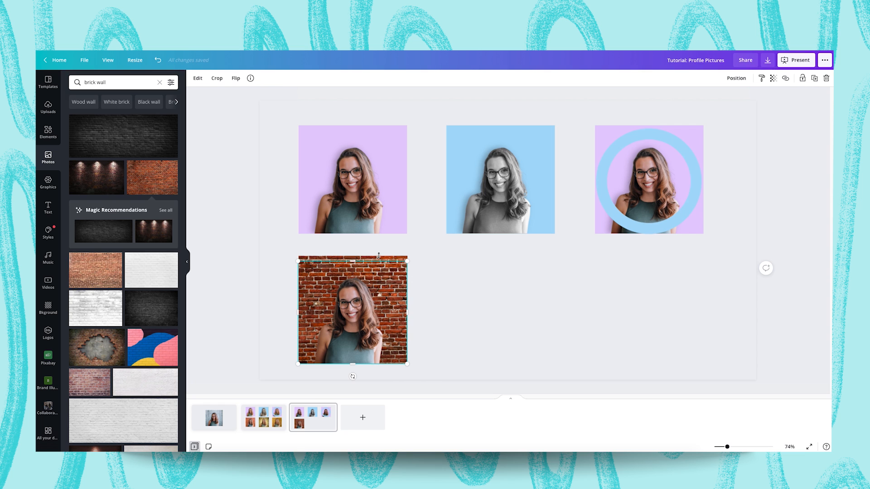
click(431, 256)
click(398, 261)
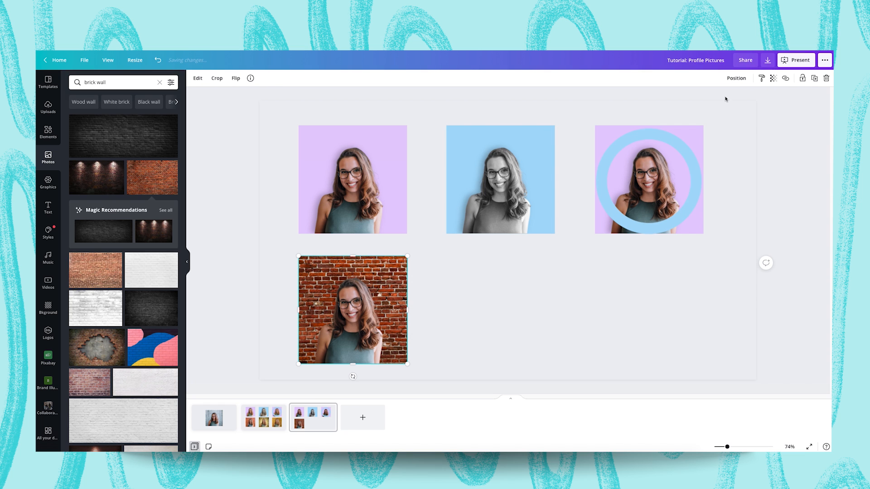
click(736, 78)
click(712, 99)
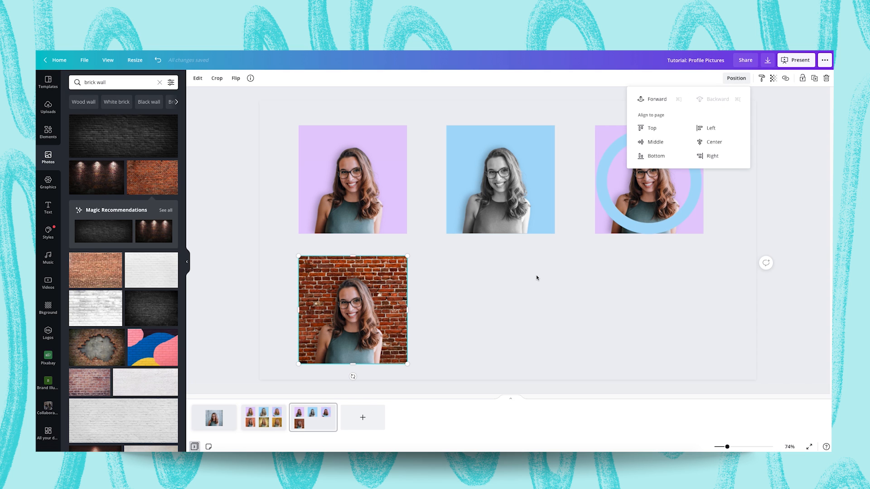
click(486, 284)
- Blur the brick wall photo behind the lower portrait with a Blur value of 3
click(399, 263)
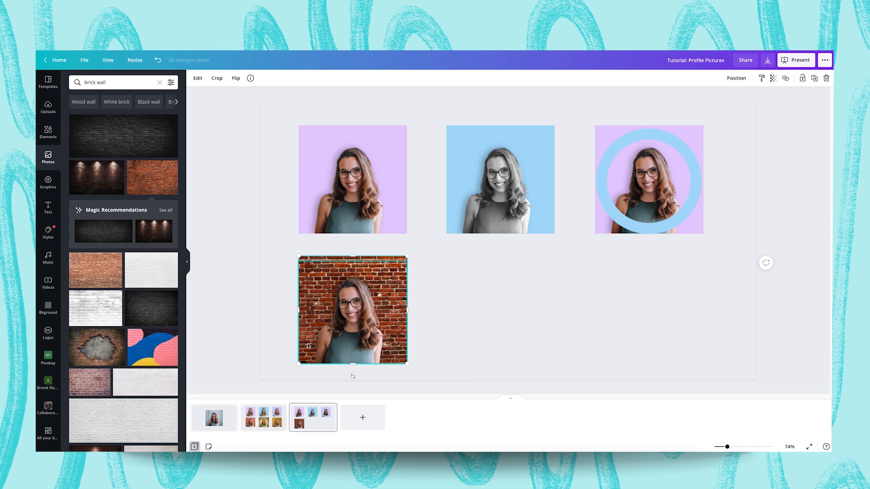
click(199, 78)
click(136, 90)
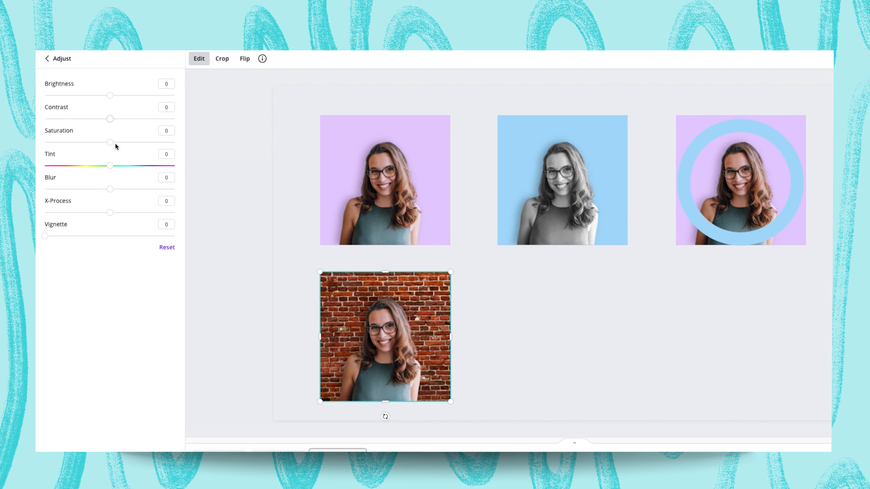
drag(110, 191, 112, 193)
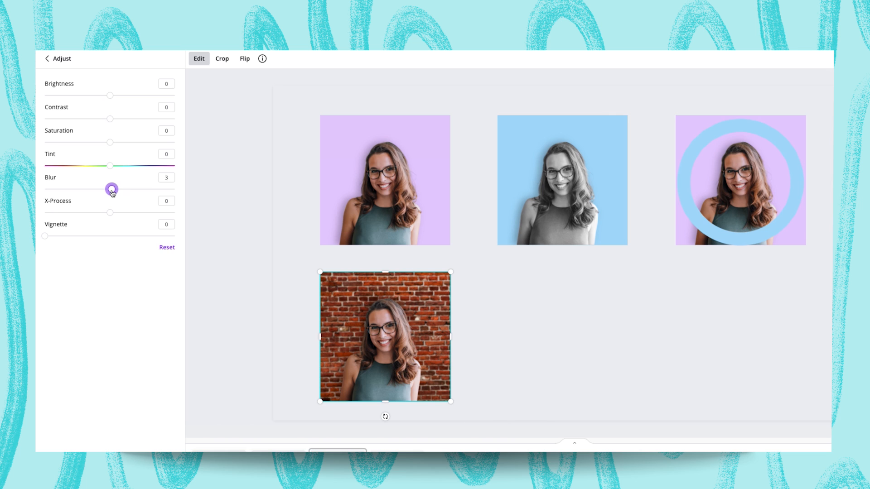
- Close the brick wall photo's adjustments and view the finished sunburst portrait on the second page
click(239, 311)
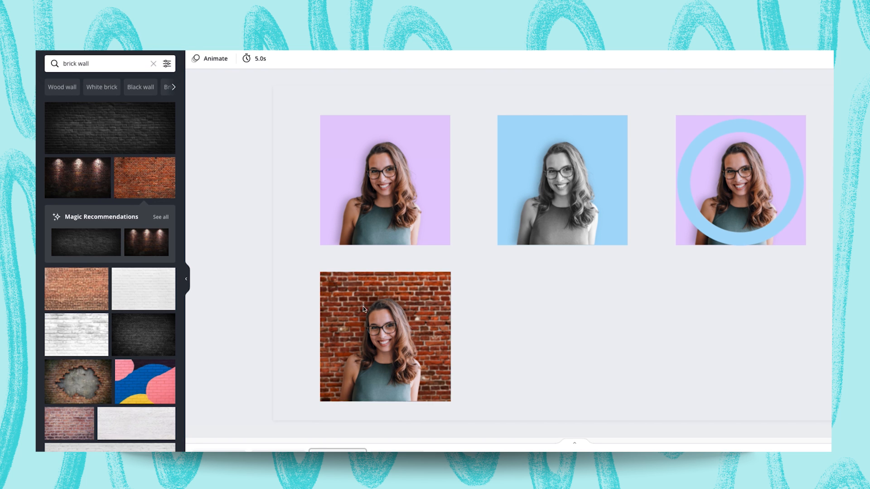
click(539, 355)
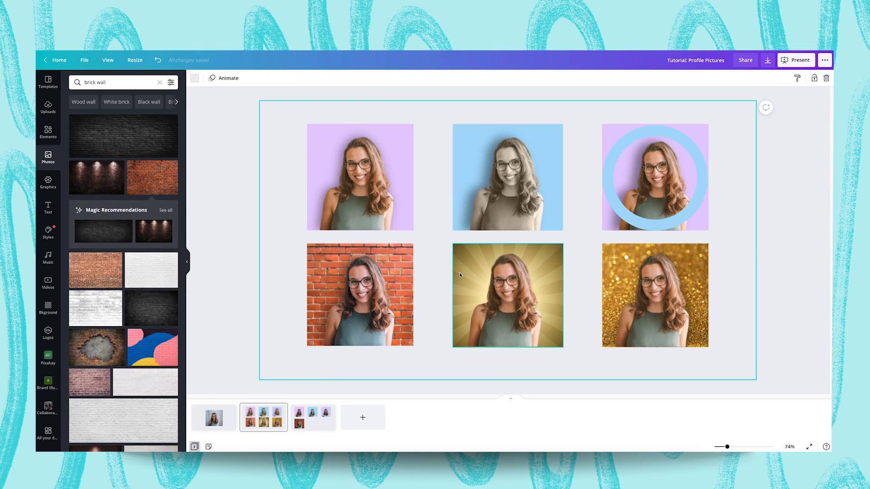
click(507, 297)
click(508, 297)
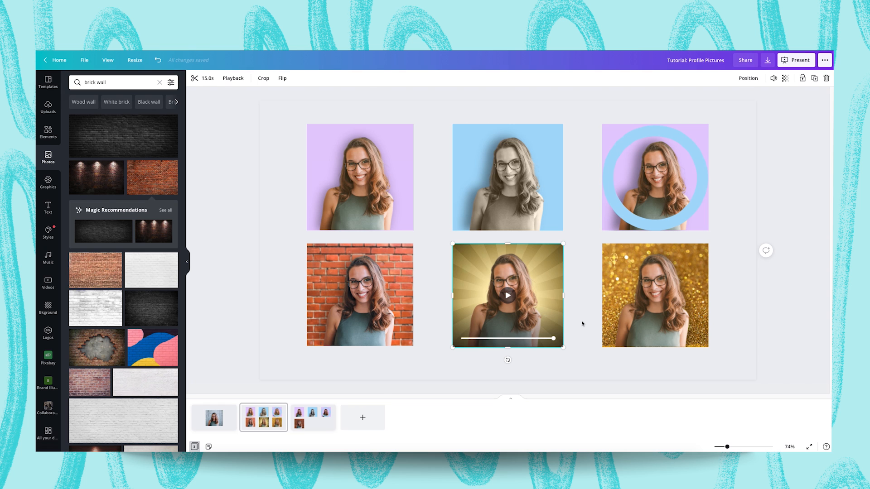
- Duplicate the brick wall portrait on the third page and place the copy beneath the blue grayscale picture
click(327, 409)
drag(362, 380, 510, 324)
key(ctrl+d)
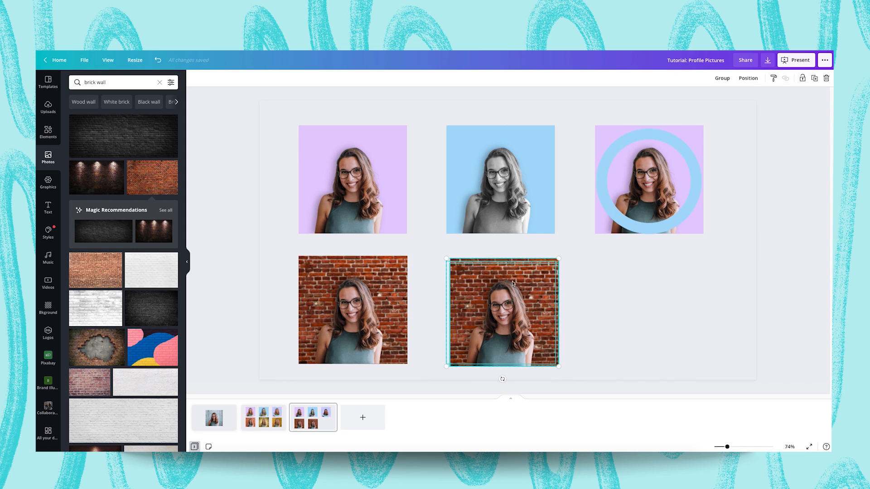
click(603, 274)
- Delete the brick wall photo from the duplicated picture and align the cut-out portrait with the bottom of the original brick wall picture
click(554, 262)
key(Delete)
drag(473, 303, 495, 330)
click(472, 318)
key(Delete)
click(610, 324)
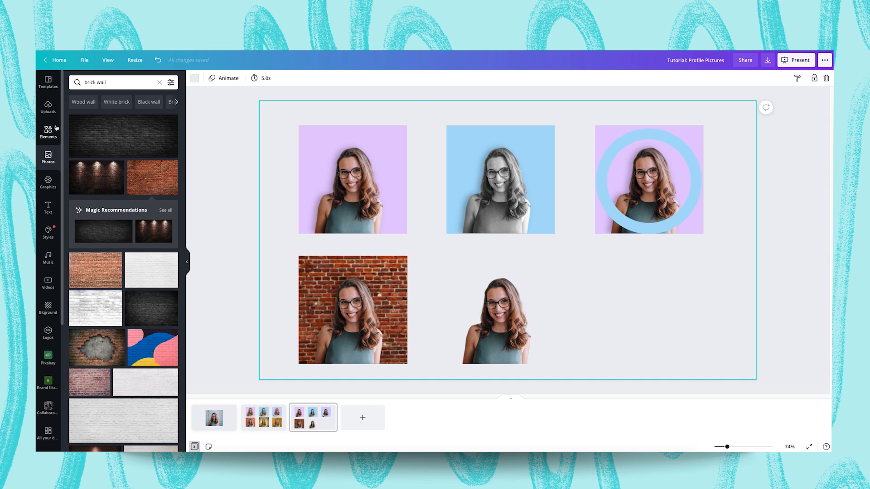
- Browse the stock videos and show the full Backgrounds category
click(48, 282)
scroll(76, 247, down, 2)
scroll(75, 247, down, 2)
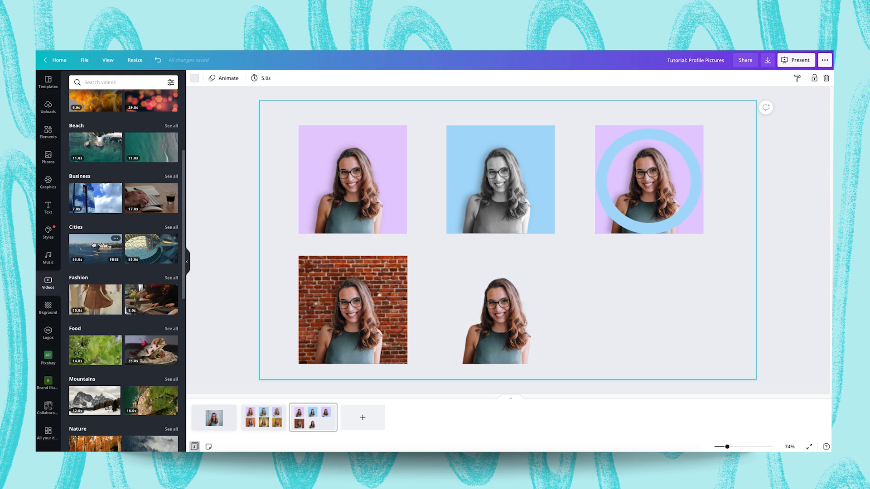
scroll(101, 144, down, 2)
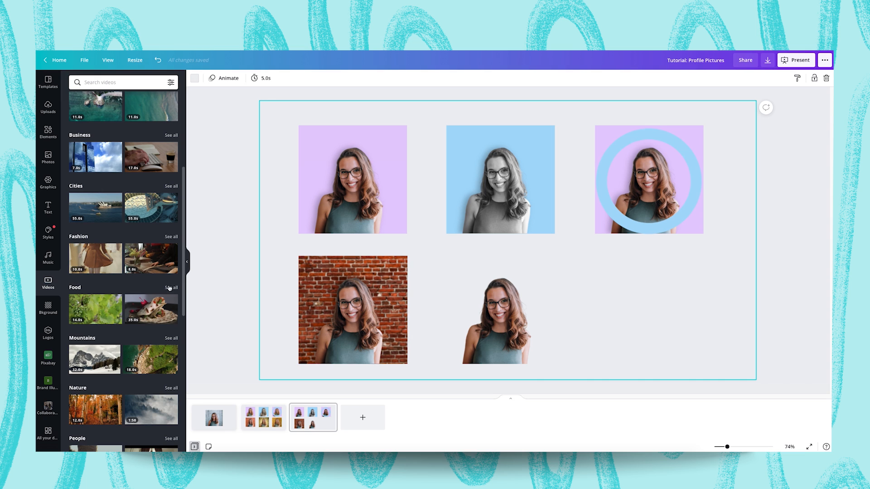
scroll(137, 275, up, 5)
scroll(137, 275, up, 2)
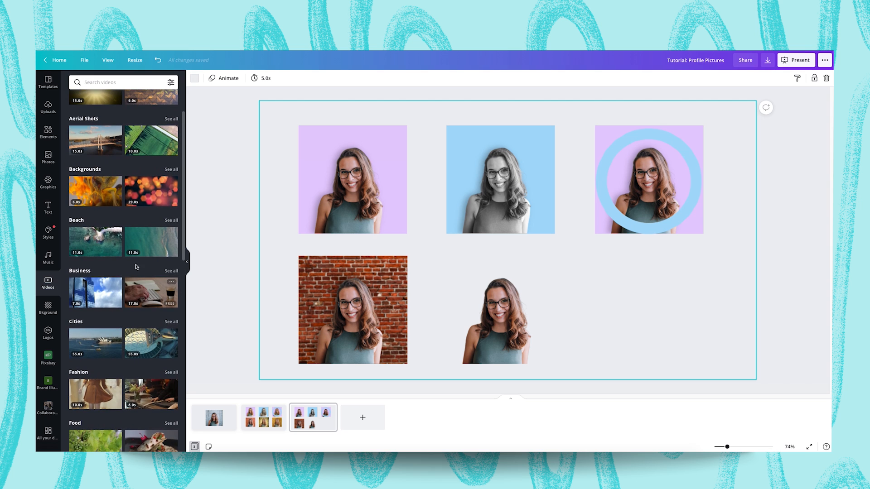
click(171, 171)
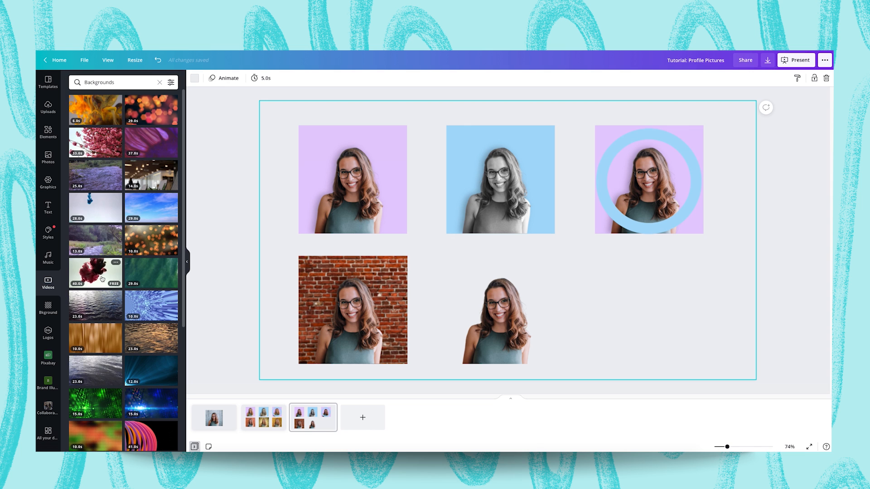
- Add the 15-second golden sunburst video from the Backgrounds collection to the page
scroll(102, 278, down, 5)
scroll(102, 279, down, 10)
scroll(102, 278, down, 10)
scroll(101, 278, down, 10)
scroll(102, 278, down, 10)
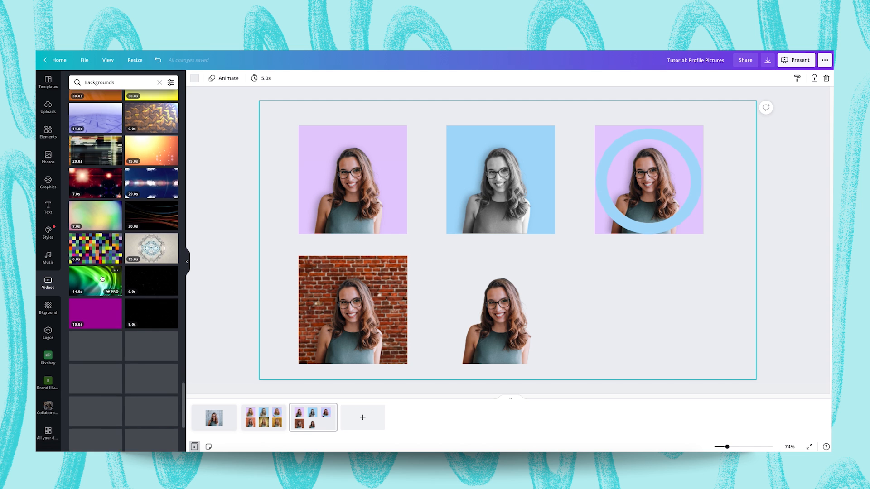
click(145, 343)
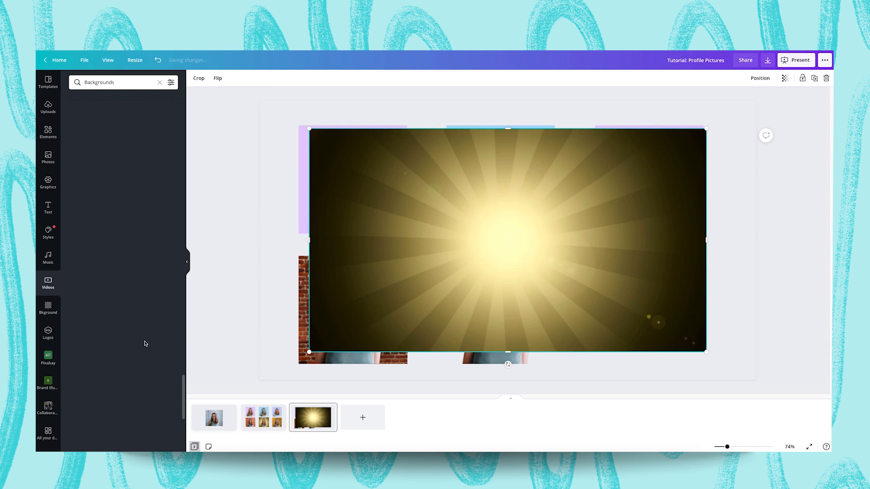
- Crop both sides of the sunburst video, scale it to about 445 × 455, and move it over the portrait beneath the blue picture
drag(309, 240, 404, 249)
drag(707, 243, 621, 248)
drag(622, 129, 517, 235)
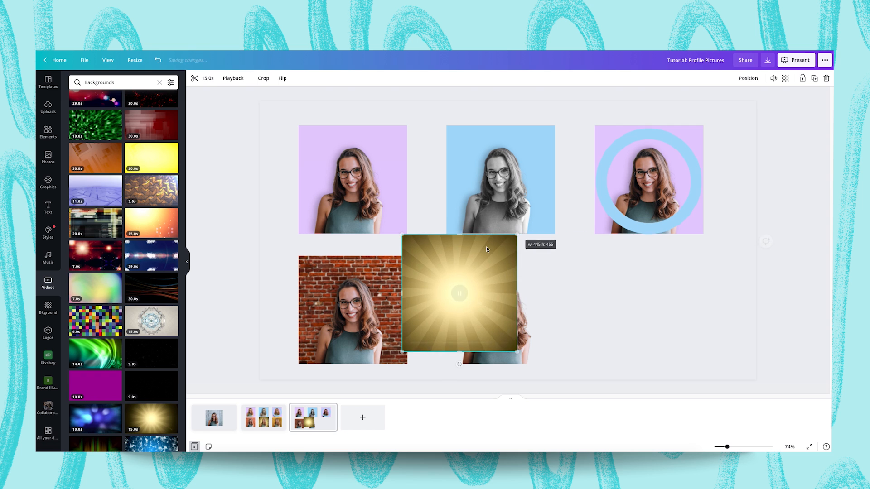
drag(459, 266, 503, 287)
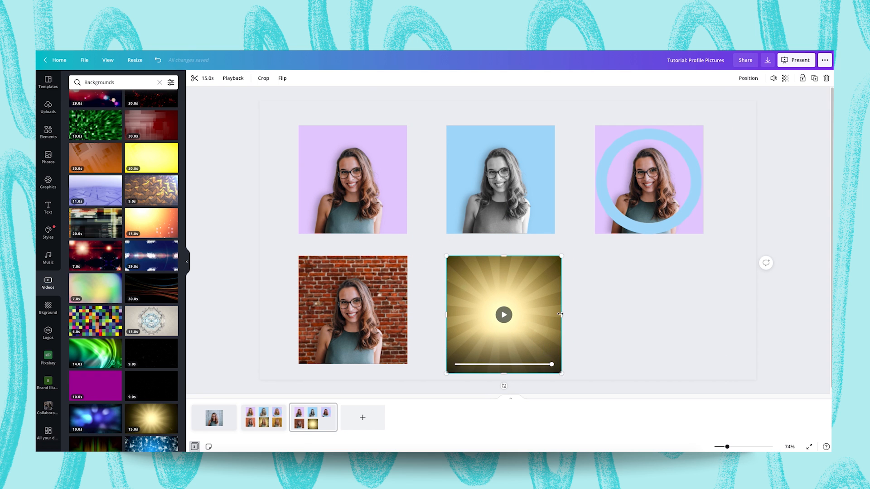
- Resize and crop the sunburst video to a square matching the blue picture above, keeping the rays centered in the frame
drag(562, 373, 551, 364)
drag(553, 311, 523, 304)
double_click(529, 301)
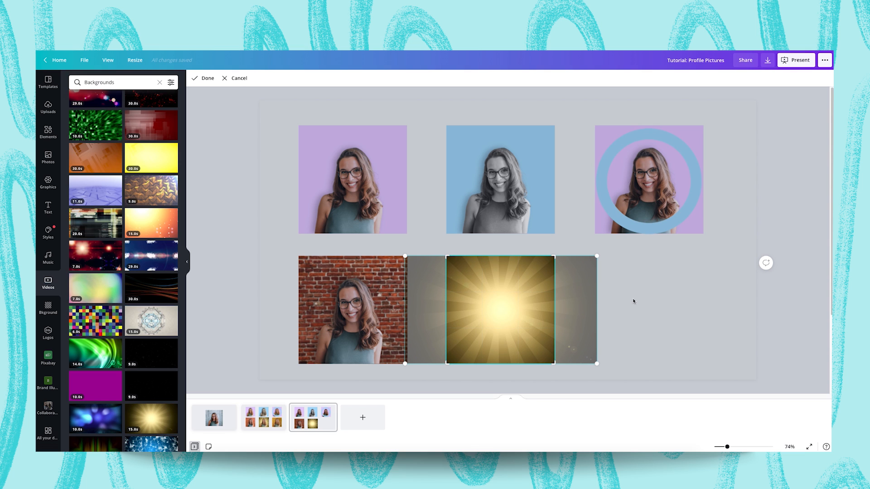
click(207, 78)
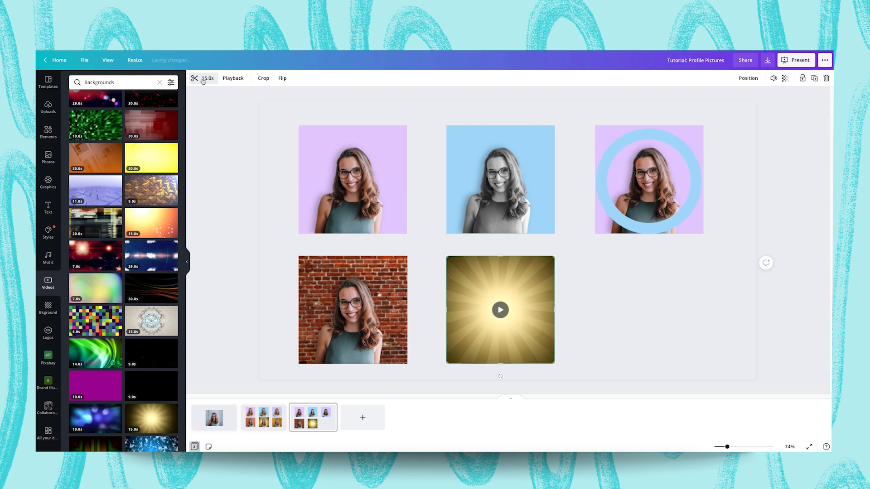
- Send the sunburst video backward behind the cut-out portrait
click(748, 78)
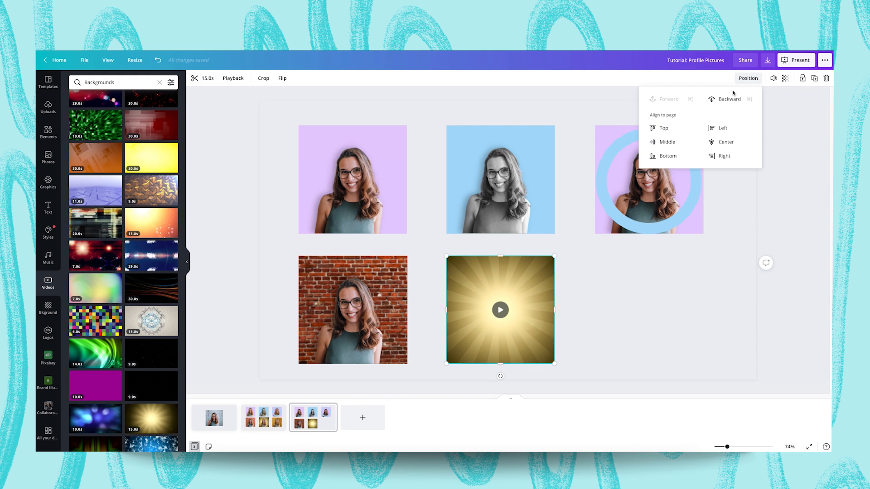
click(730, 99)
click(729, 100)
click(639, 286)
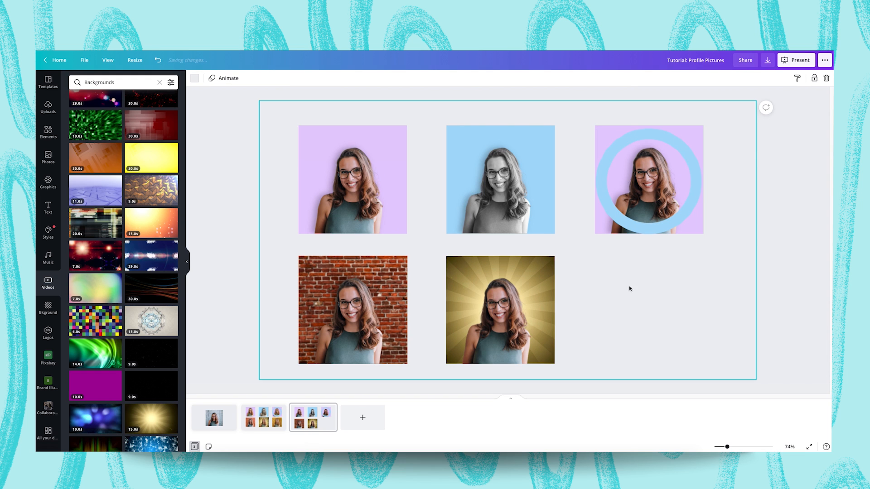
click(544, 264)
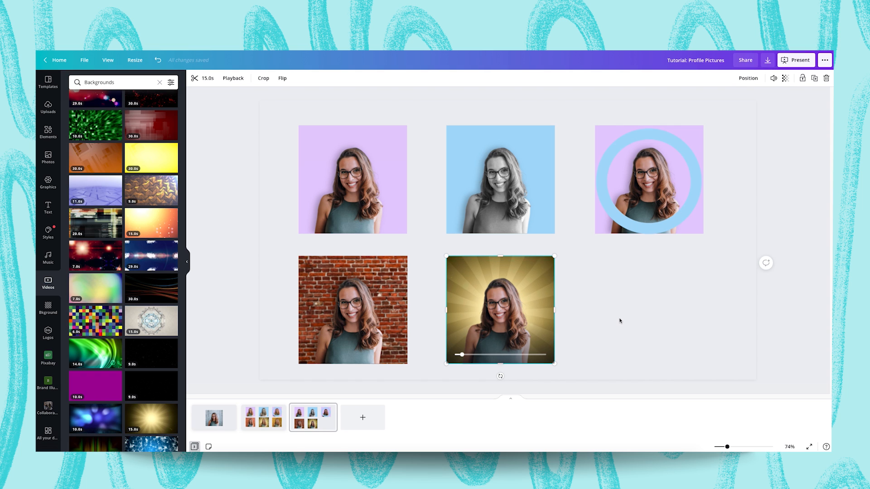
click(567, 319)
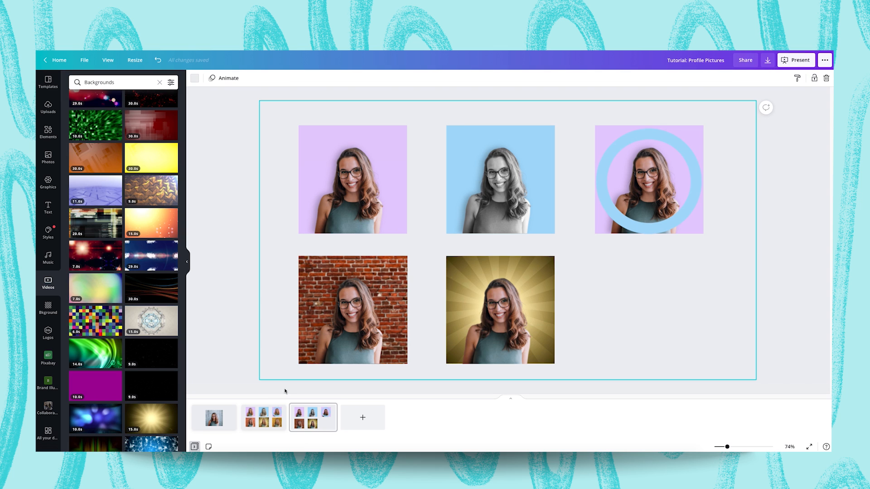
- Examine the gold glitter and sunburst example pictures on the second page
click(268, 415)
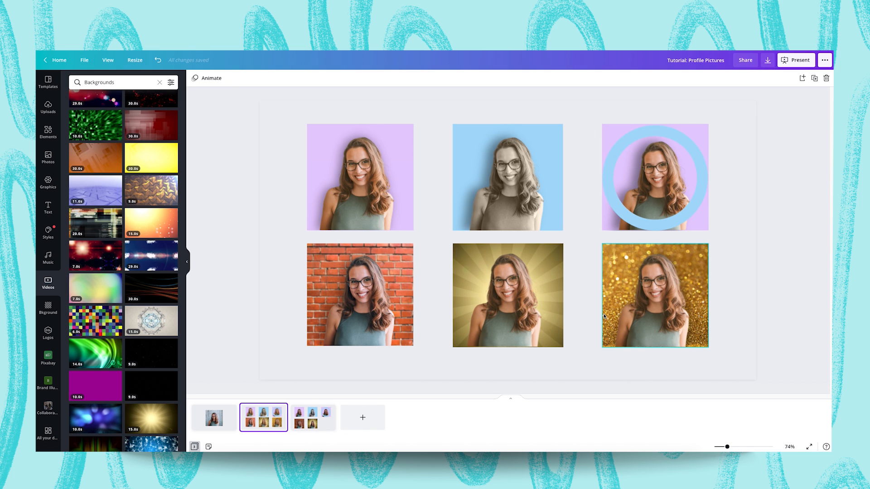
click(604, 290)
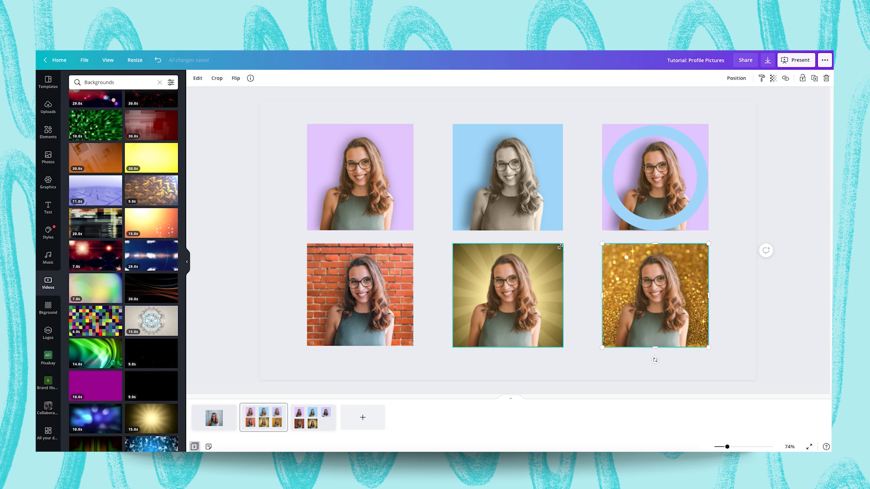
click(508, 296)
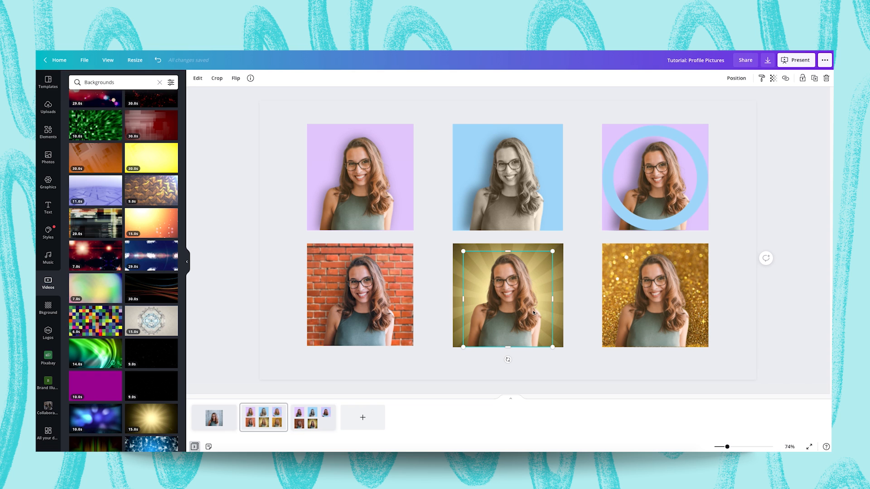
click(588, 294)
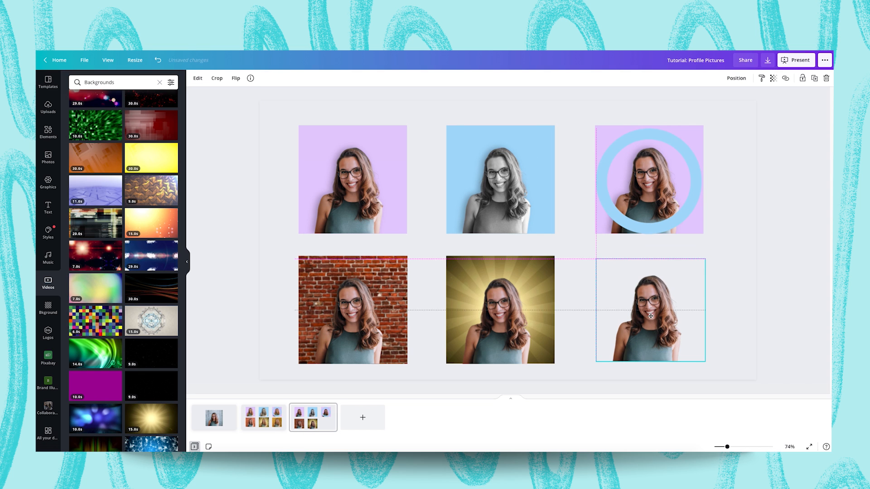
- Position a copy of the cut-out portrait beneath the ring-framed picture, aligned with the bottom of the lower row
drag(650, 316, 645, 318)
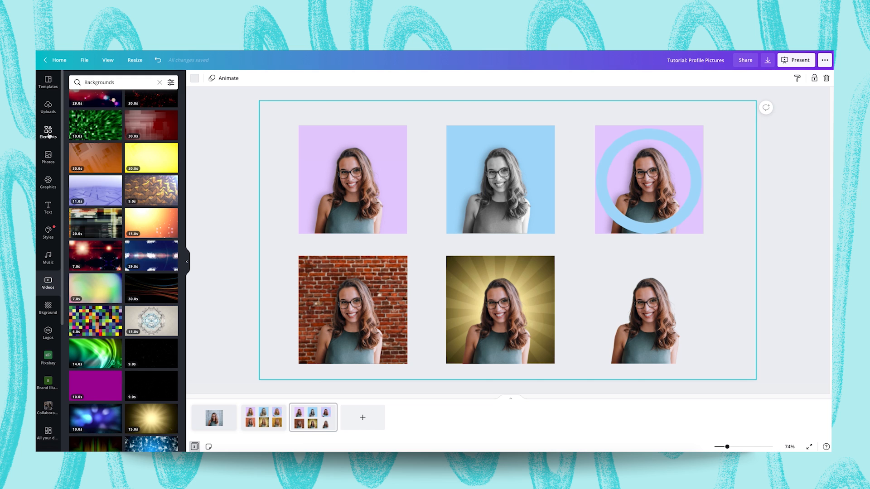
- Search the elements for "shine" and place the gold glitter photo over the portrait beneath the ring-framed picture
click(49, 136)
click(132, 82)
click(160, 82)
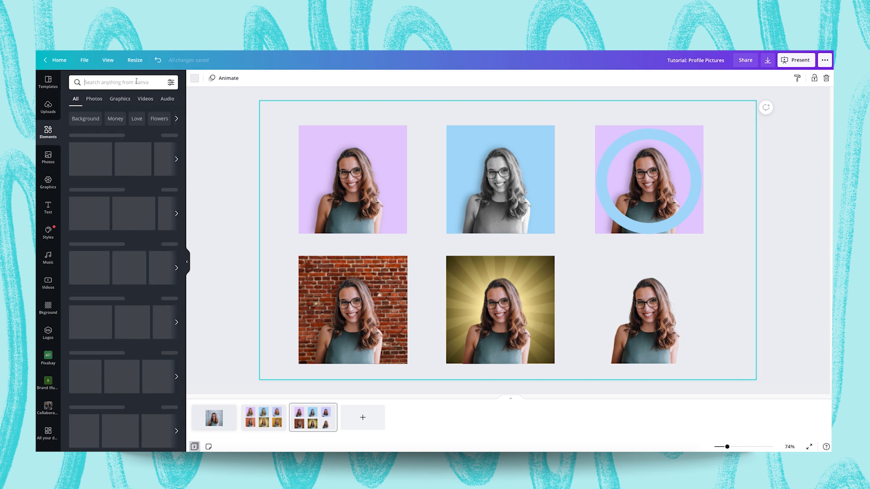
text(shine)
key(Return)
scroll(122, 230, down, 3)
scroll(122, 230, down, 2)
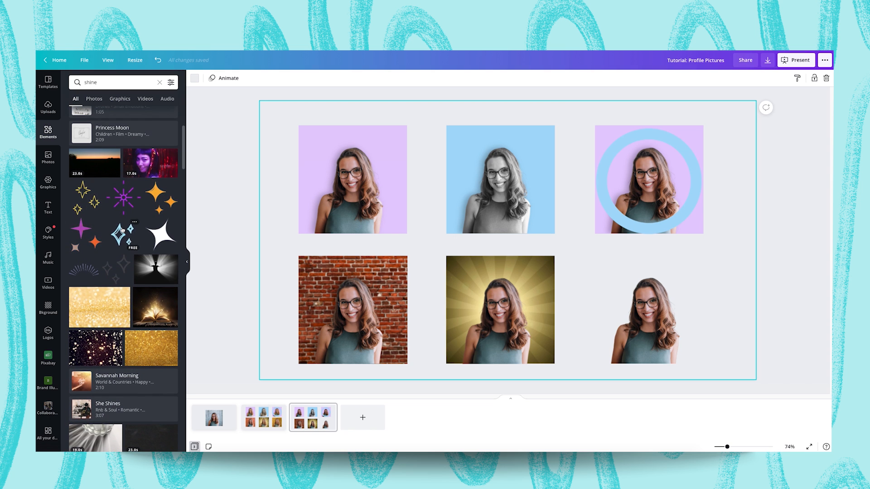
click(154, 346)
drag(499, 243, 641, 315)
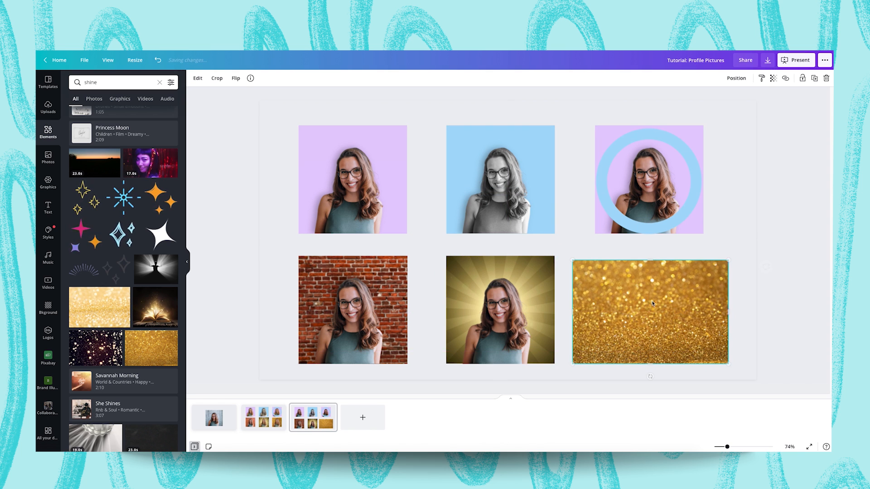
- Crop the gold glitter photo to a square matching the picture above and send it backward behind the portrait
drag(653, 260, 653, 255)
drag(573, 310, 595, 310)
drag(728, 310, 704, 310)
click(737, 77)
click(716, 100)
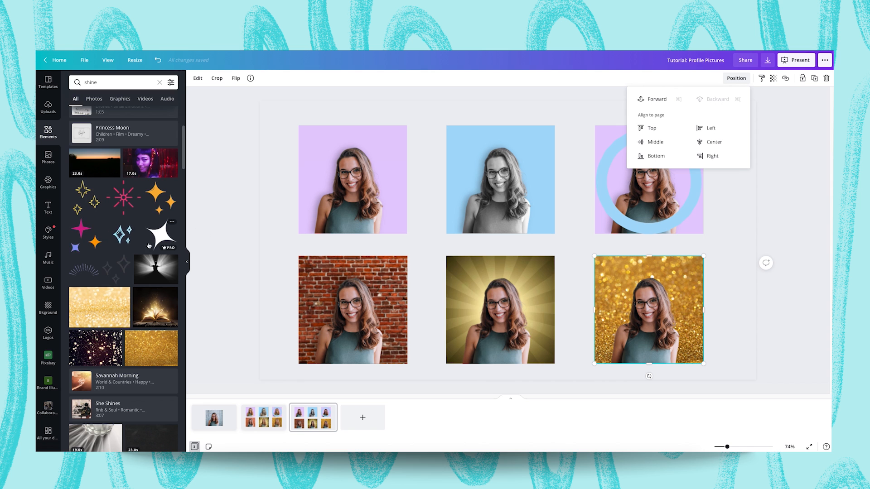
- Add the animated yellow sparkle graphic and shrink it to fit inside the gold glitter picture
scroll(142, 339, down, 3)
click(142, 339)
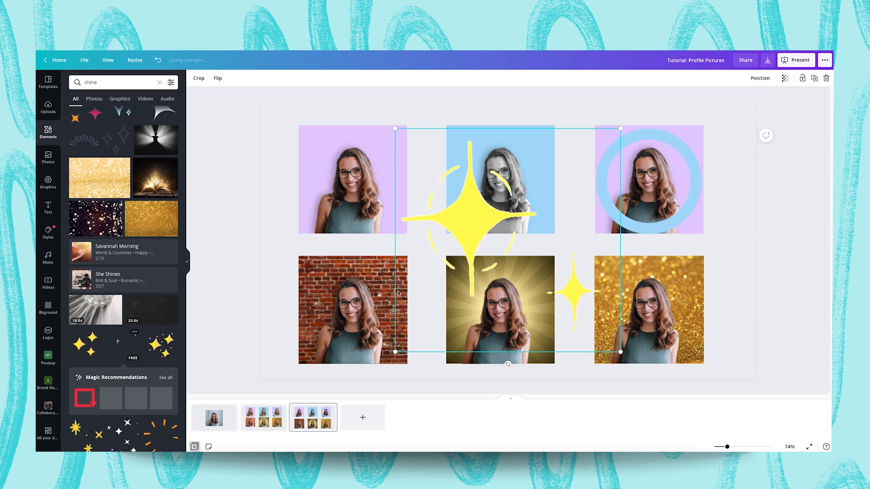
drag(395, 128, 684, 346)
- Send the sparkle in the glitter picture's lower-right corner backward behind the portrait
click(755, 79)
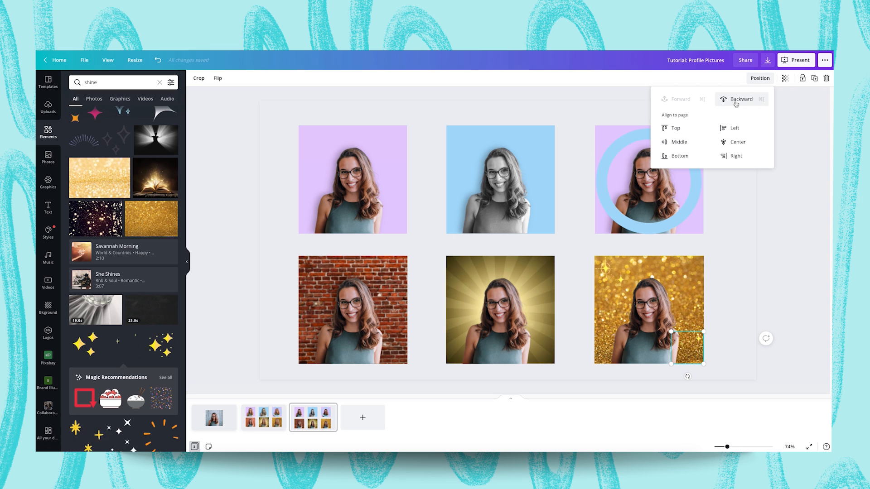
click(737, 101)
click(733, 272)
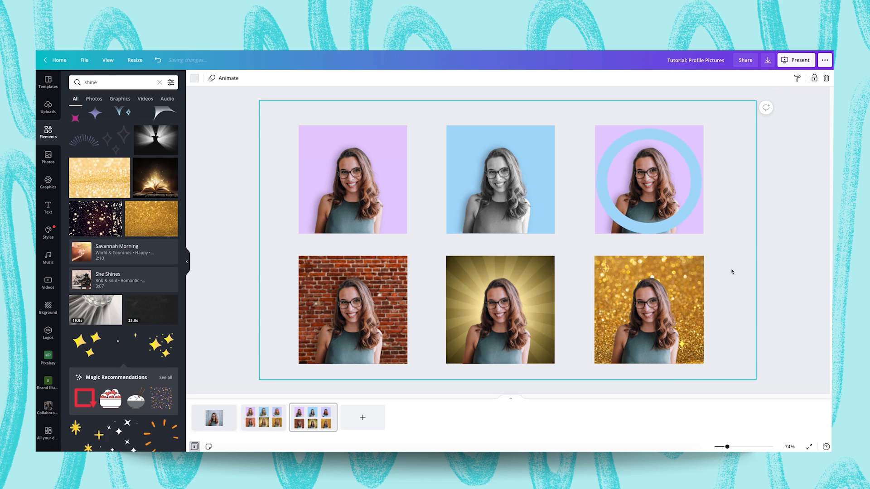
- Slightly enlarge the sparkle in the glitter picture's upper-left corner
click(611, 276)
drag(628, 289, 633, 295)
click(723, 295)
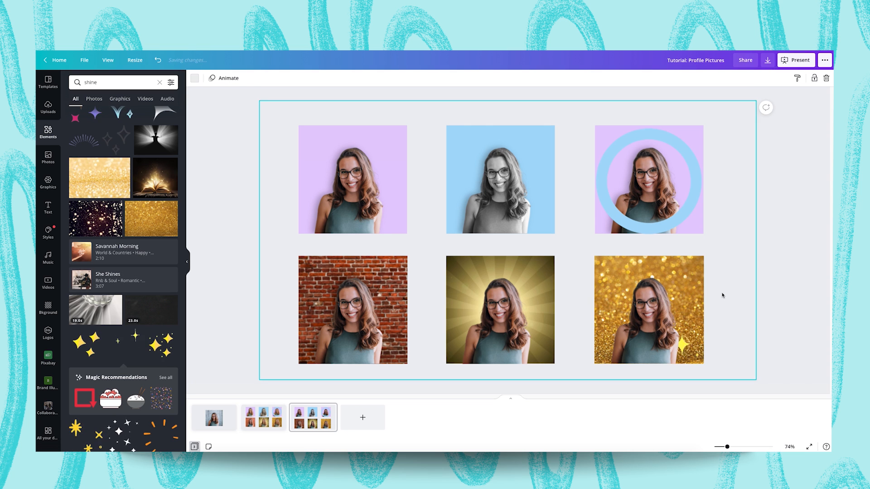
click(603, 312)
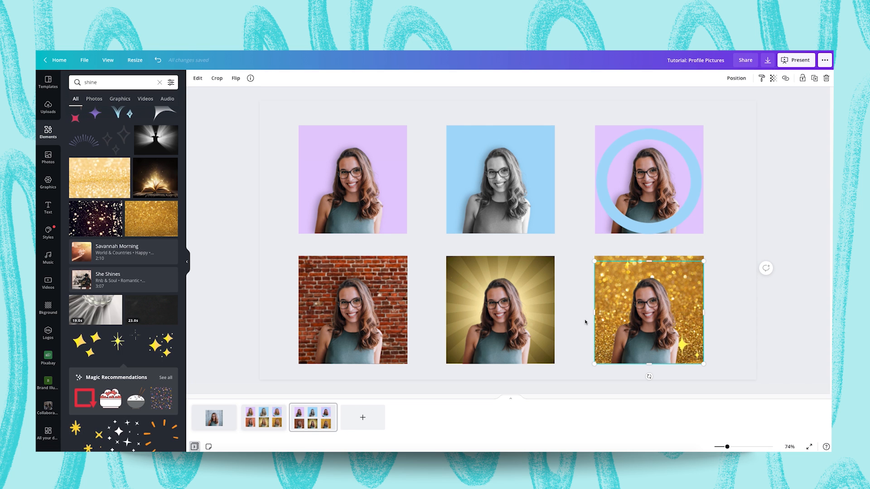
click(585, 322)
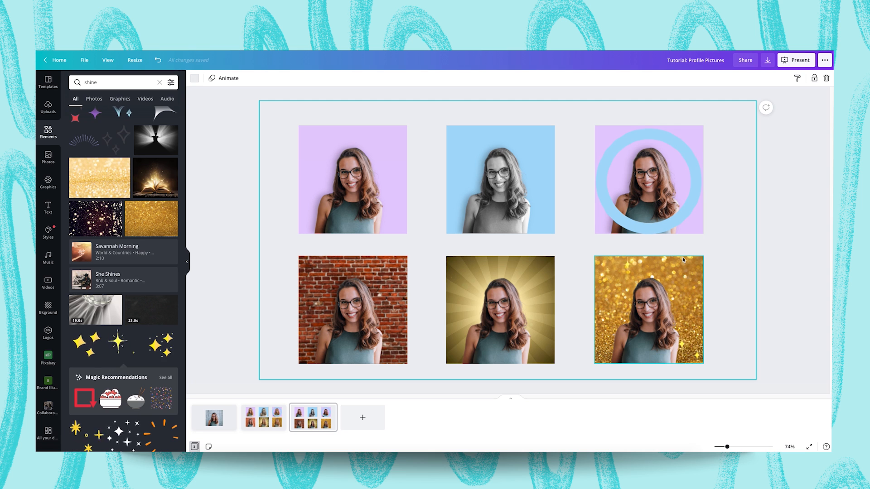